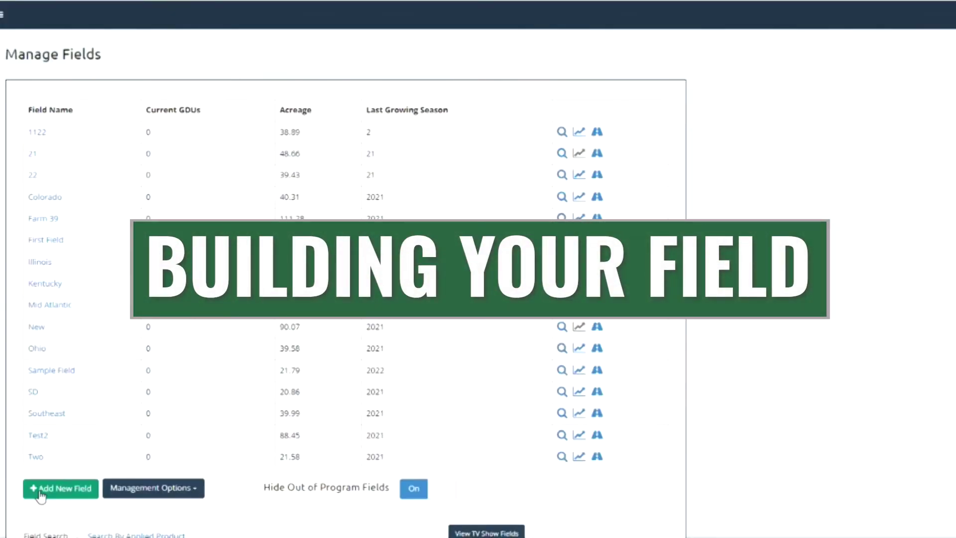
- Add a field named 'New Field' with No Tile drainage and mark a boundary point on the map
{"action": "left_click", "coordinate": [40, 493]}
{"action": "left_click", "coordinate": [142, 114]}
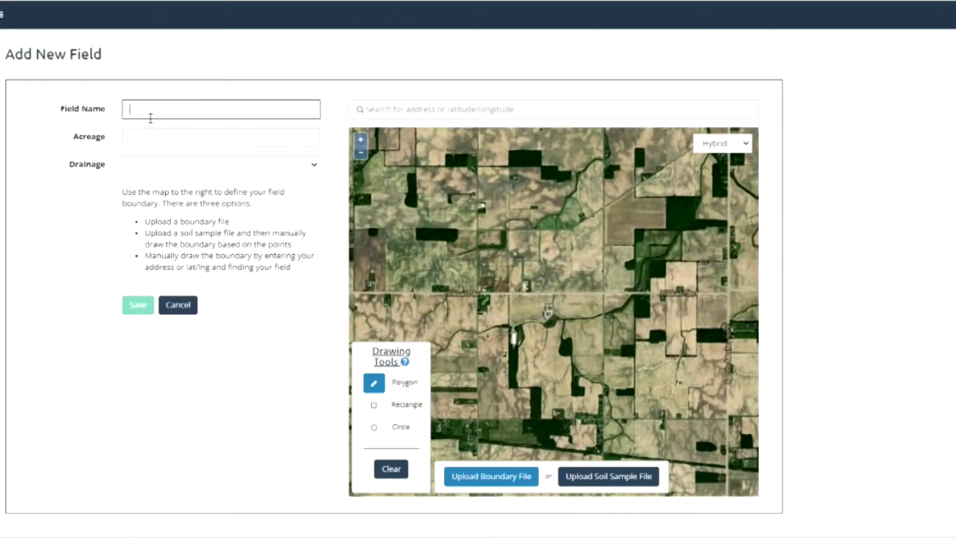
{"action": "type", "text": "New Field"}
{"action": "left_click", "coordinate": [149, 166]}
{"action": "left_click", "coordinate": [154, 192]}
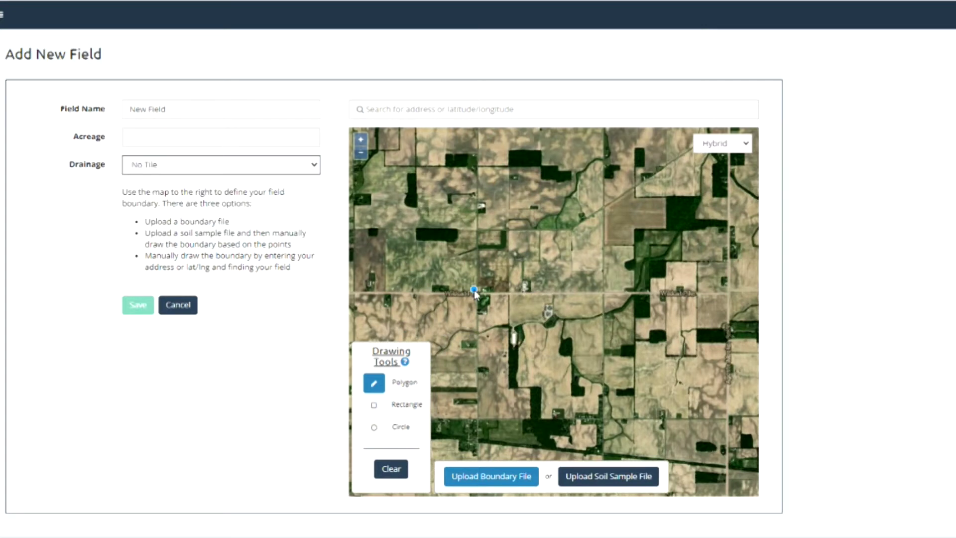
{"action": "left_click", "coordinate": [522, 256]}
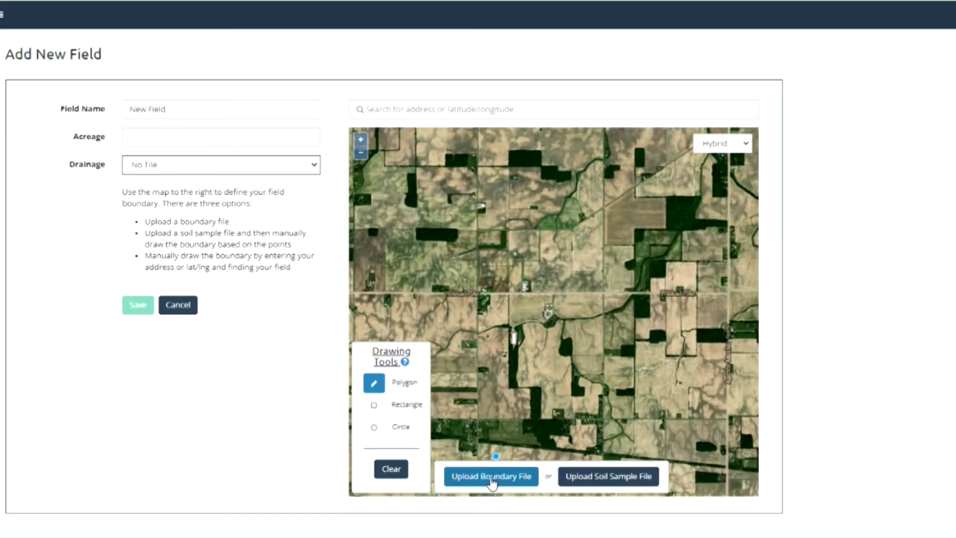
{"action": "left_click", "coordinate": [486, 469]}
- Upload the Field_boundary (1) .shp and .dbf files as the boundary and save the 21.79-acre field
{"action": "left_click", "coordinate": [369, 230]}
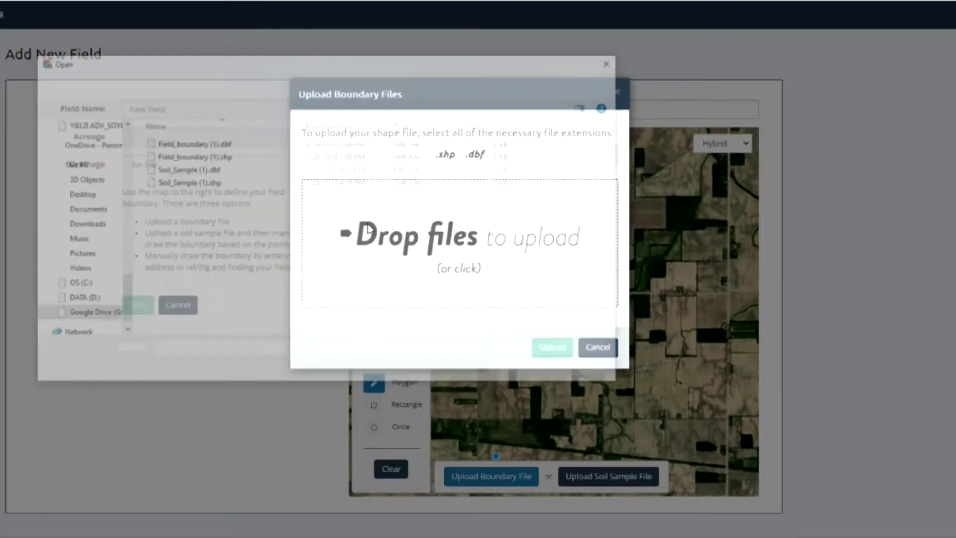
{"action": "left_click", "coordinate": [216, 144]}
{"action": "left_click", "coordinate": [216, 155], "text": "shift"}
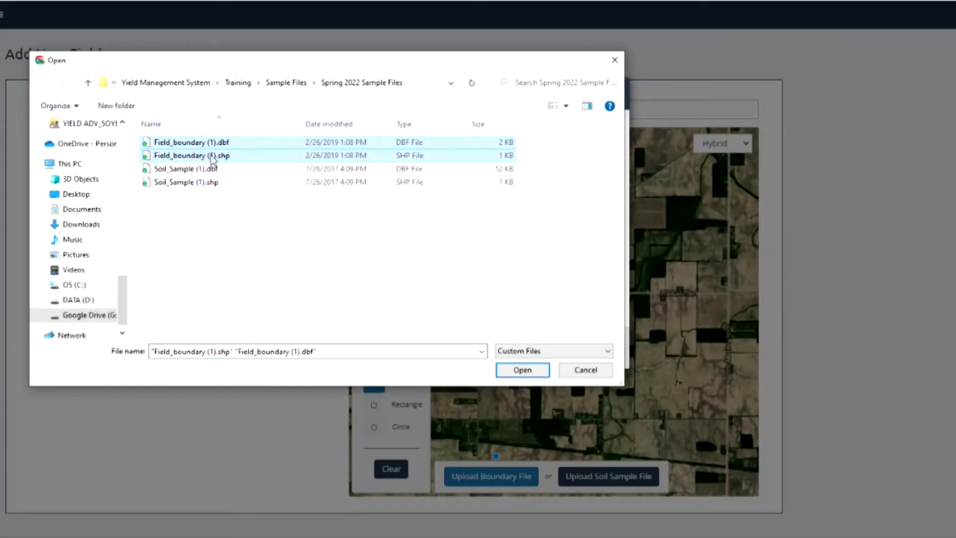
{"action": "left_click", "coordinate": [512, 371]}
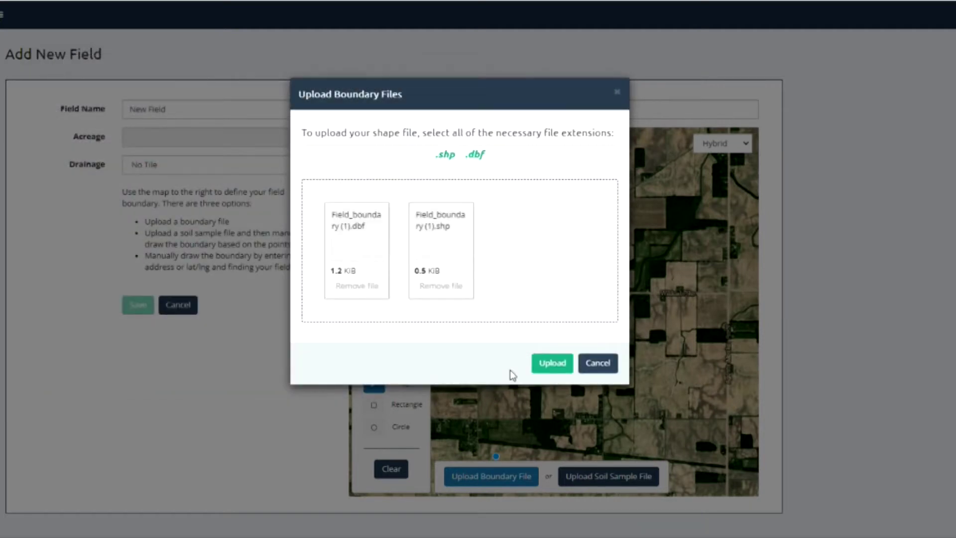
{"action": "left_click", "coordinate": [539, 364]}
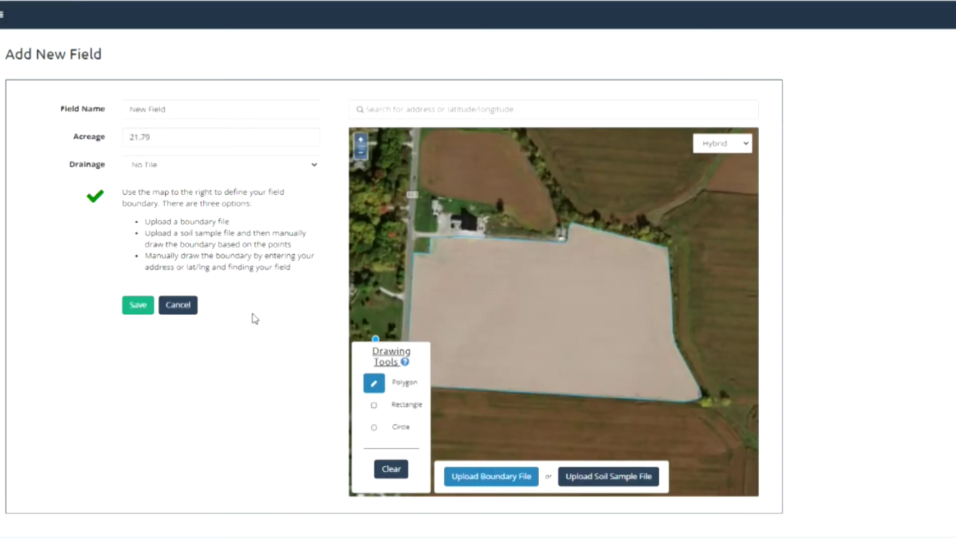
{"action": "left_click", "coordinate": [139, 306]}
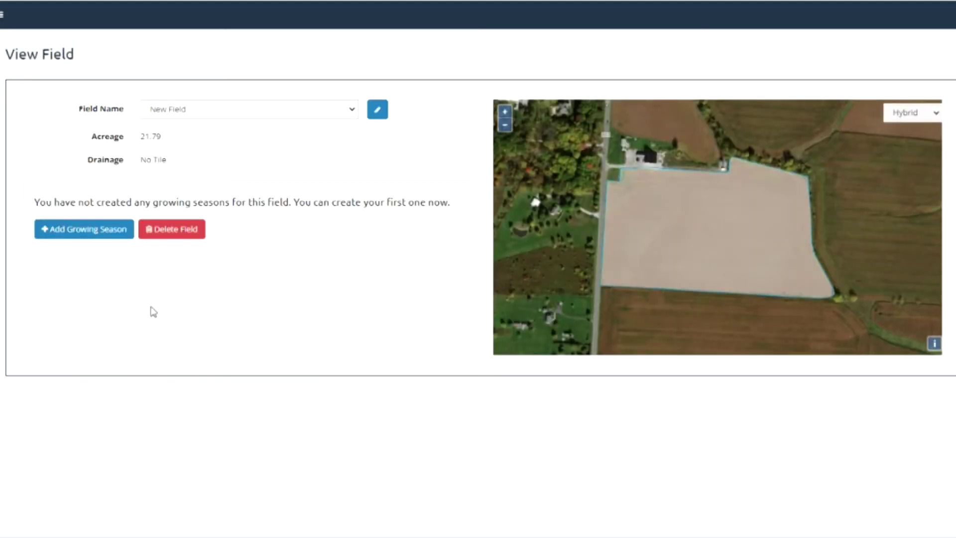
{"action": "left_click", "coordinate": [94, 230]}
- Create growing season 2022 with crop Corn, Pivot irrigation and harvest year 2022
{"action": "left_click", "coordinate": [390, 154]}
{"action": "type", "text": "2022"}
{"action": "key", "text": "Tab"}
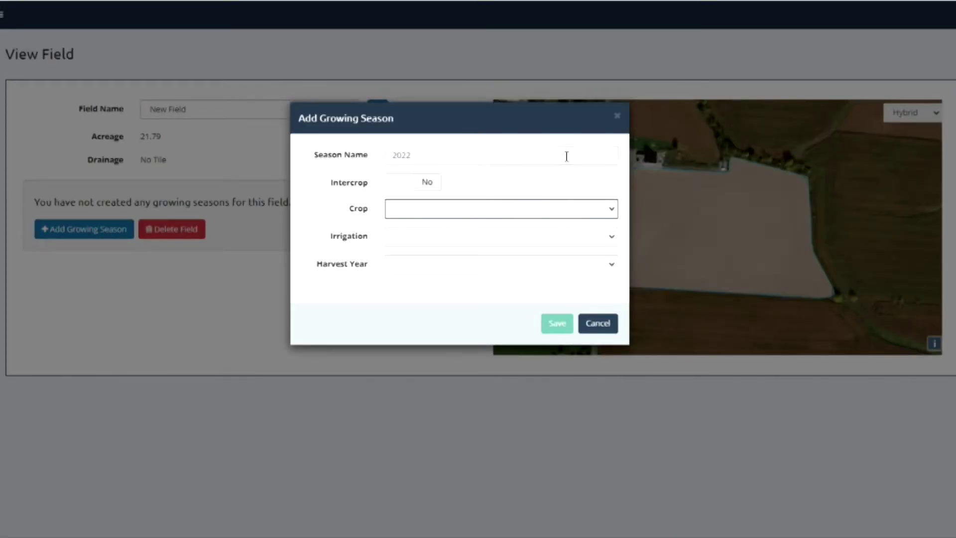
{"action": "left_click", "coordinate": [441, 209]}
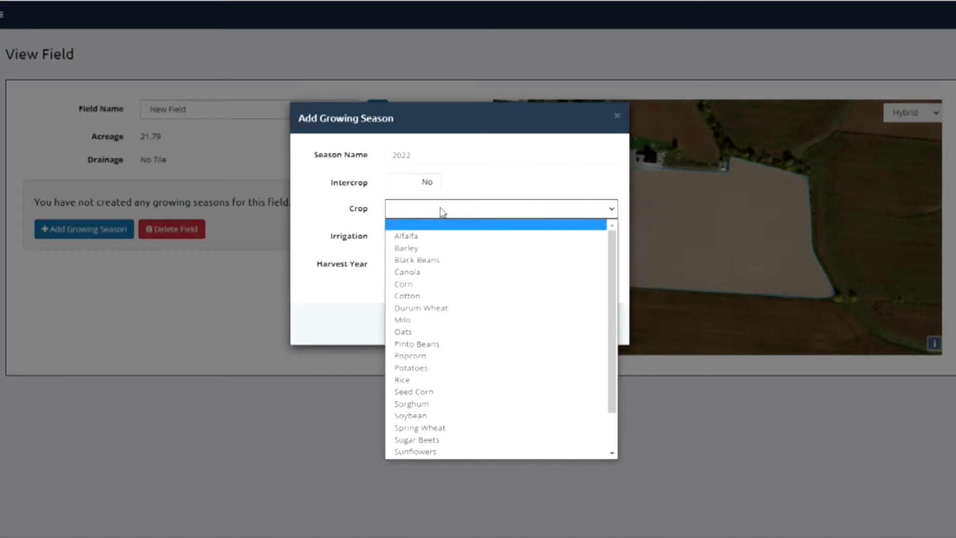
{"action": "left_click", "coordinate": [419, 282]}
{"action": "left_click", "coordinate": [424, 239]}
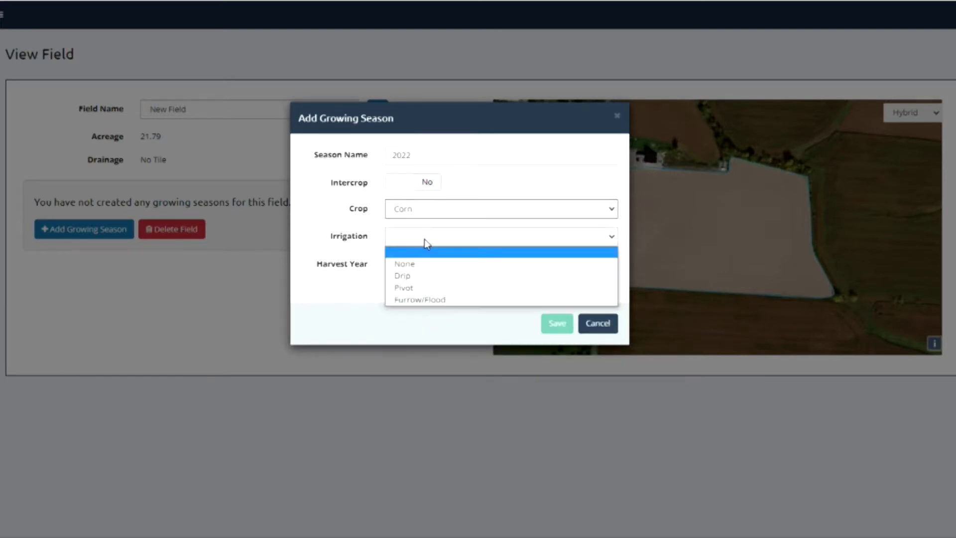
{"action": "left_click", "coordinate": [412, 287]}
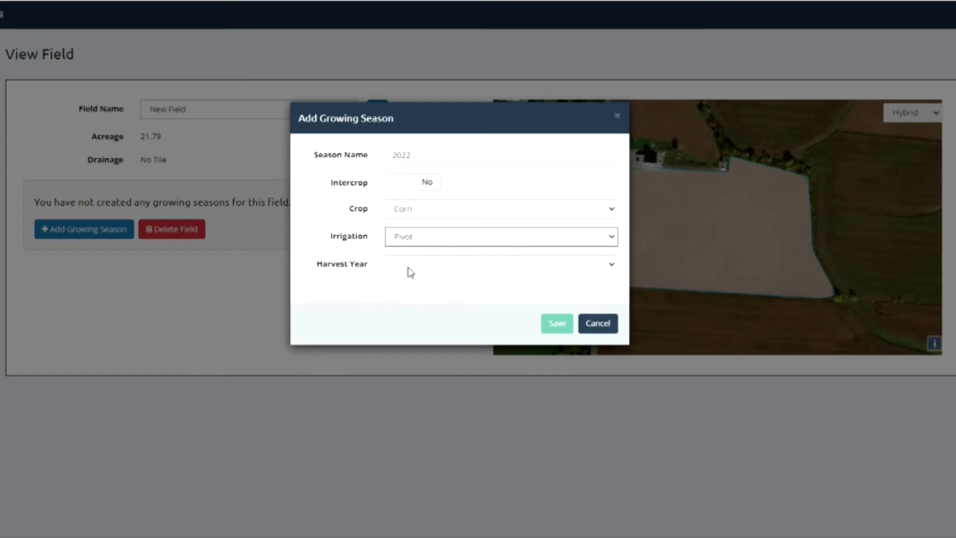
{"action": "left_click", "coordinate": [407, 267]}
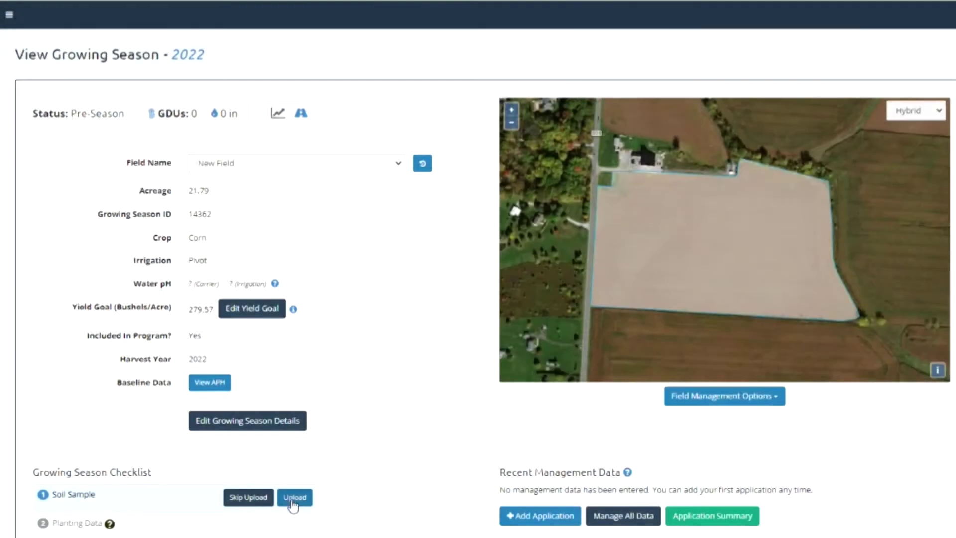
{"action": "left_click", "coordinate": [292, 498]}
{"action": "left_click", "coordinate": [438, 194]}
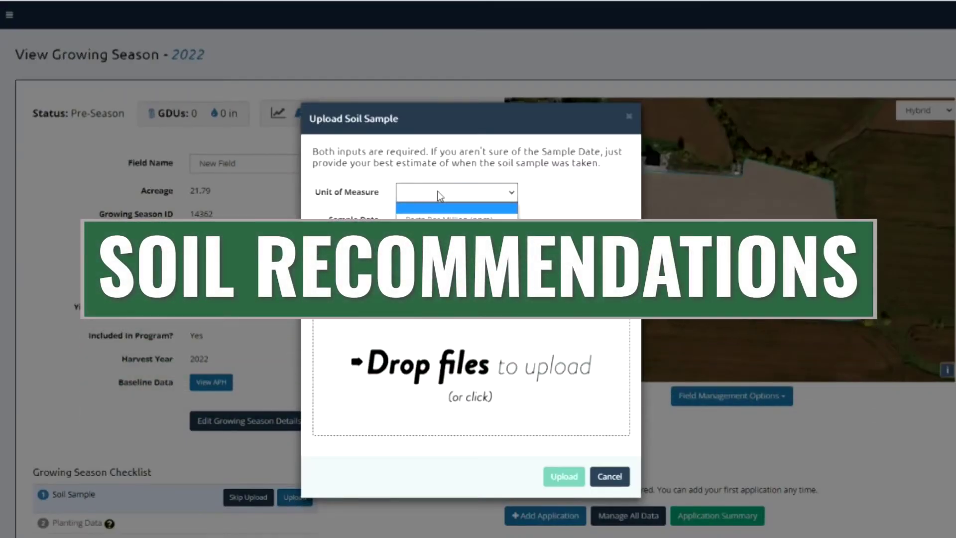
- Upload the Soil_Sample (1) .shp and .dbf files in parts per million, dated 05/19/2022
{"action": "left_click", "coordinate": [438, 218]}
{"action": "left_click", "coordinate": [435, 218]}
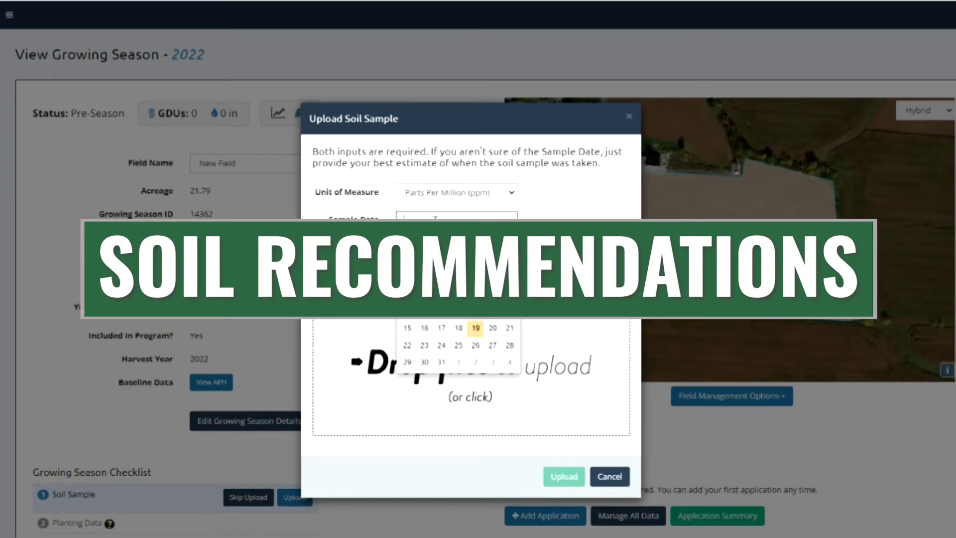
{"action": "left_click", "coordinate": [474, 328]}
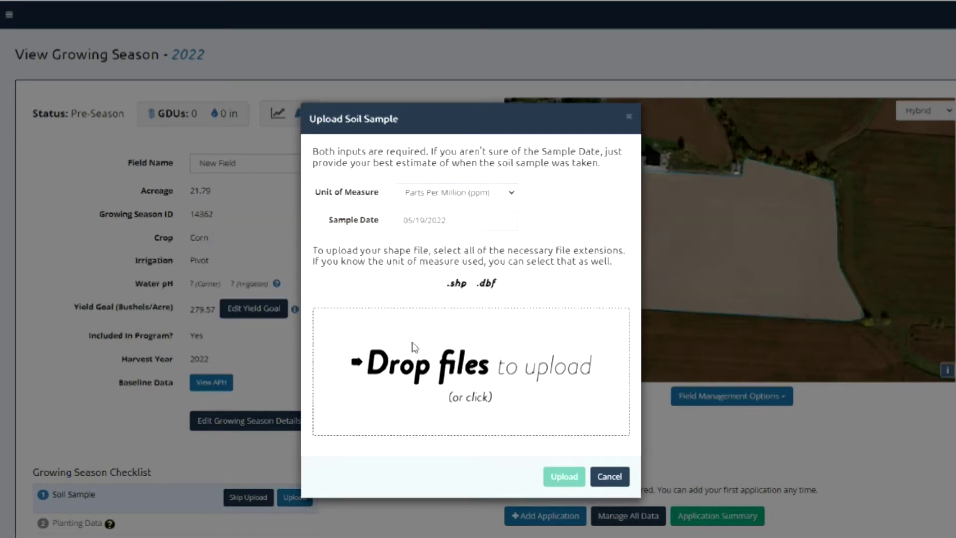
{"action": "left_click", "coordinate": [414, 347]}
{"action": "left_click", "coordinate": [218, 170]}
{"action": "left_click", "coordinate": [221, 183], "text": "ctrl"}
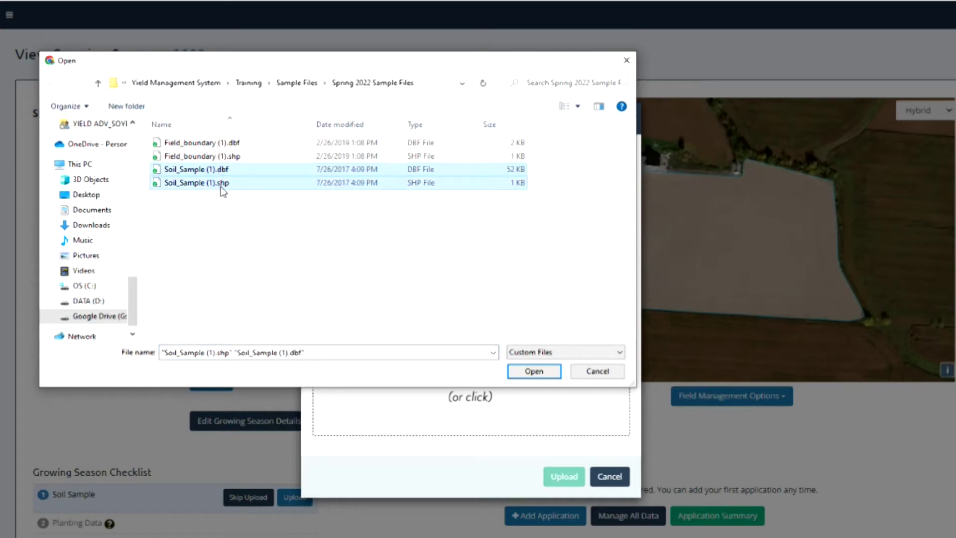
{"action": "left_click", "coordinate": [516, 374]}
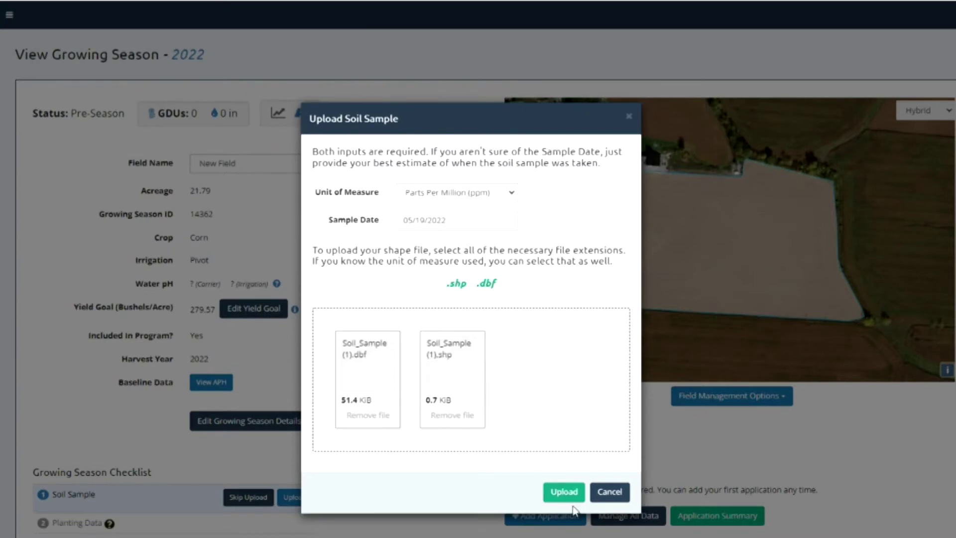
{"action": "left_click", "coordinate": [569, 496]}
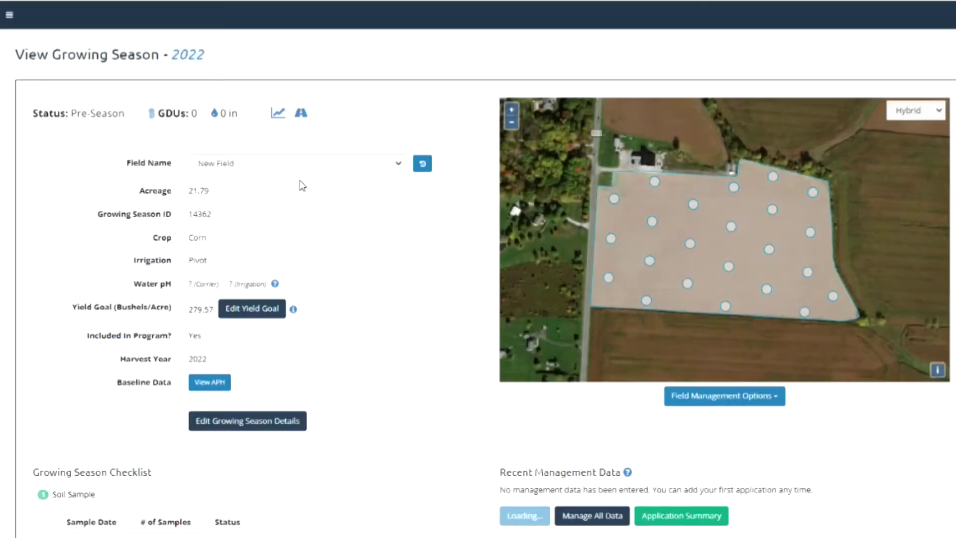
- Inspect Grid Point 23's soil readings, then reload and scroll to the Soil Sample checklist row
{"action": "left_click", "coordinate": [608, 282]}
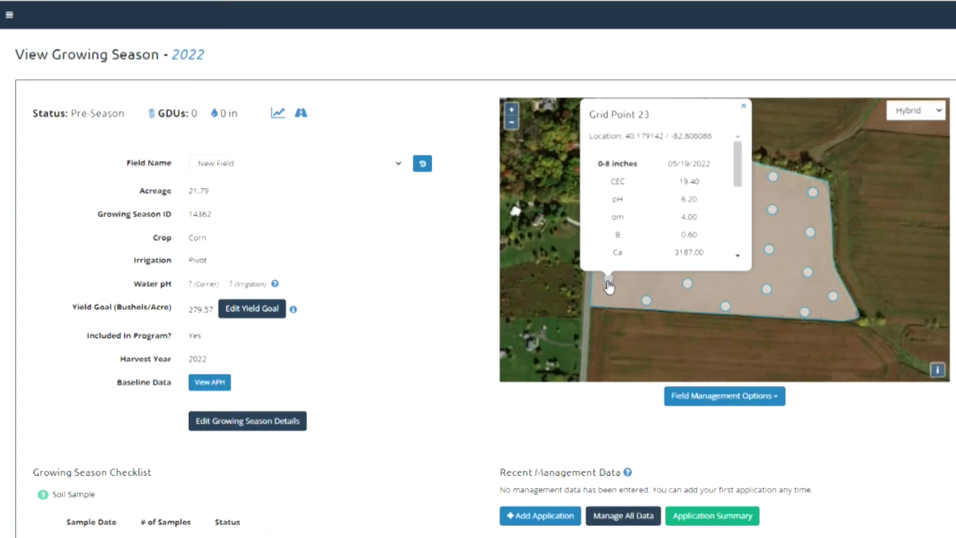
{"action": "left_click", "coordinate": [744, 106]}
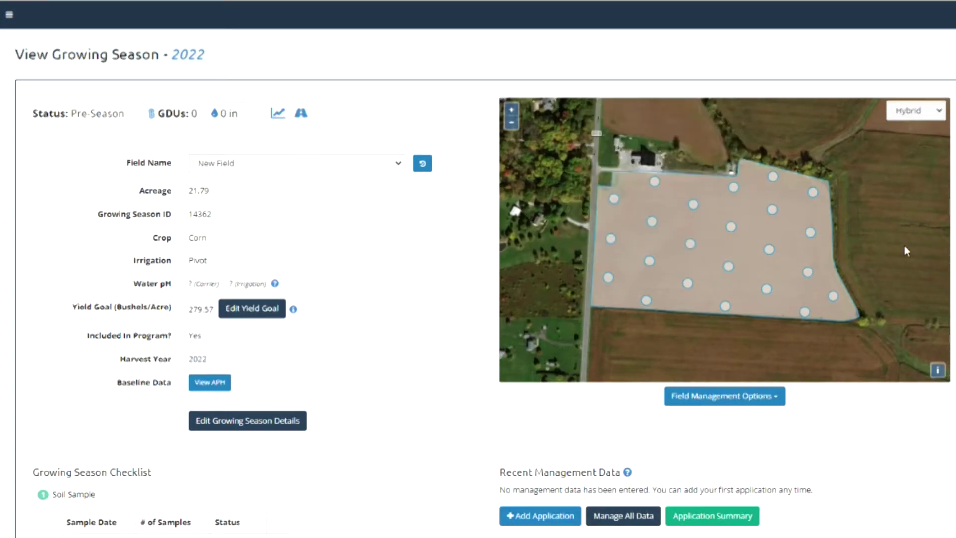
{"action": "scroll", "coordinate": [374, 340], "scroll_direction": "down", "scroll_amount": 1}
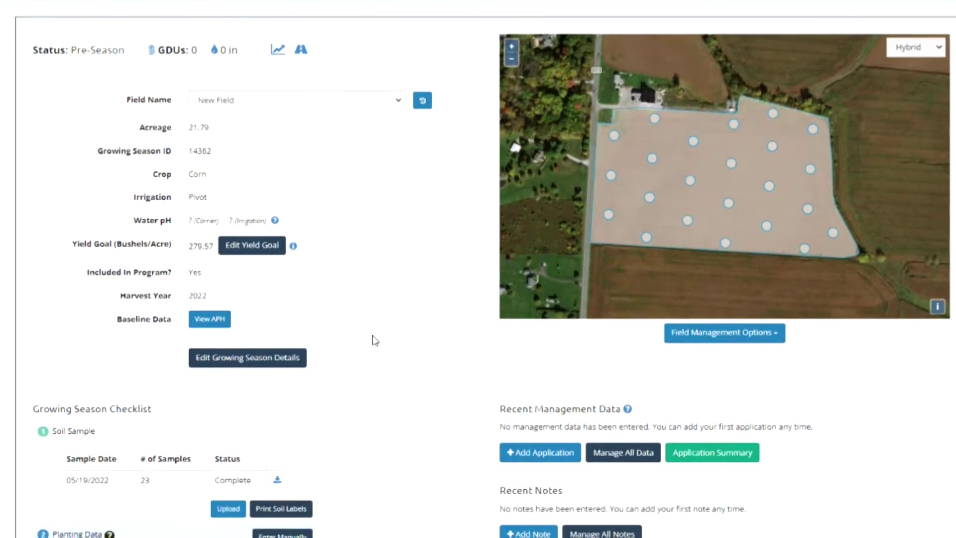
{"action": "scroll", "coordinate": [374, 340], "scroll_direction": "down", "scroll_amount": 1}
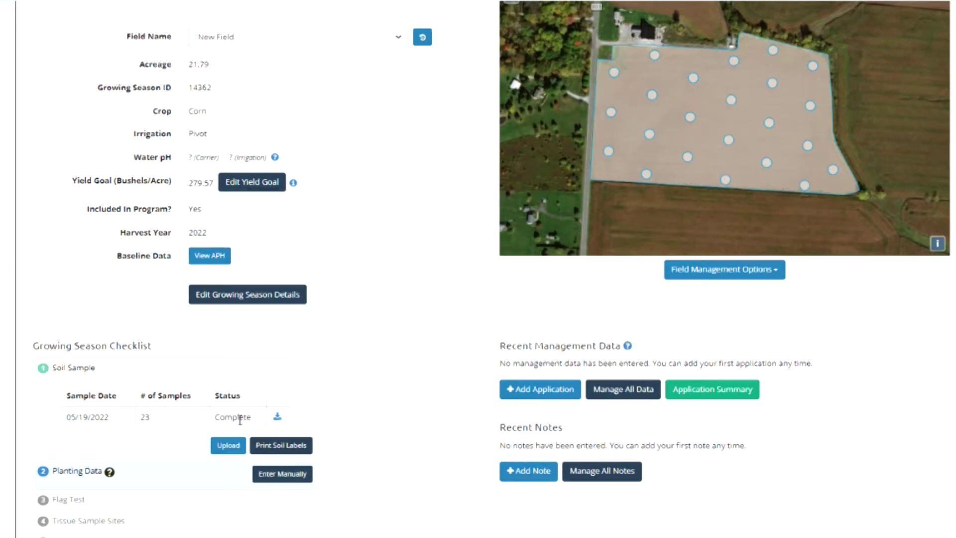
{"action": "scroll", "coordinate": [321, 409], "scroll_direction": "up", "scroll_amount": 1}
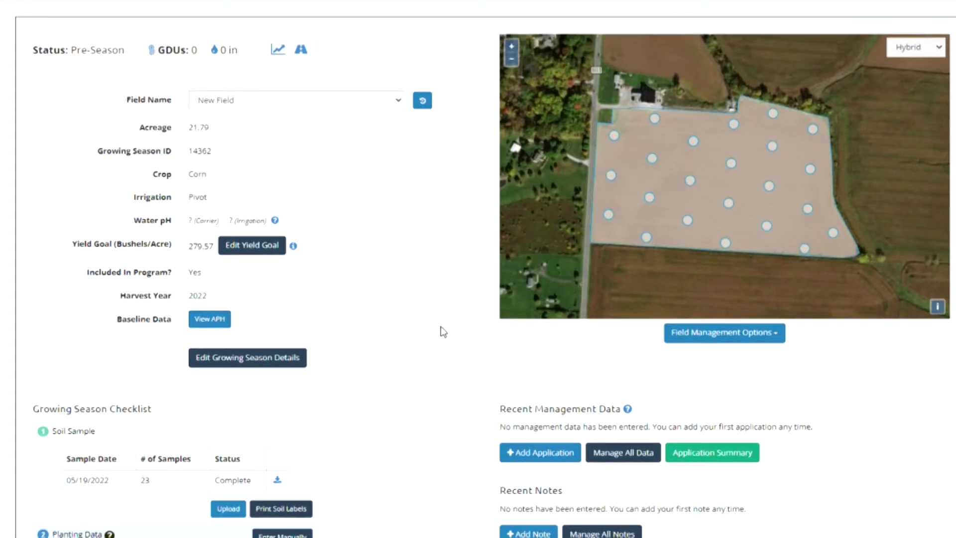
{"action": "key", "text": "F5"}
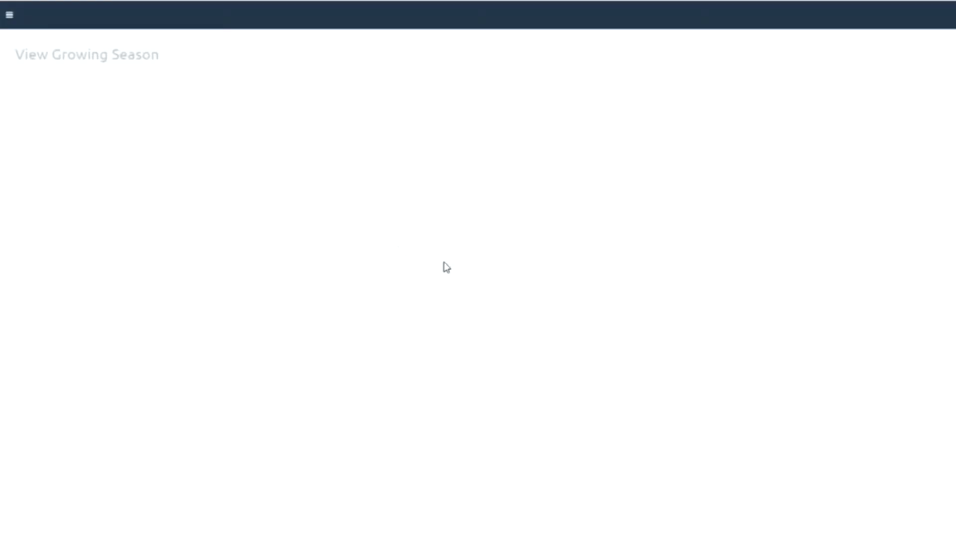
{"action": "scroll", "coordinate": [351, 258], "scroll_direction": "down", "scroll_amount": 1}
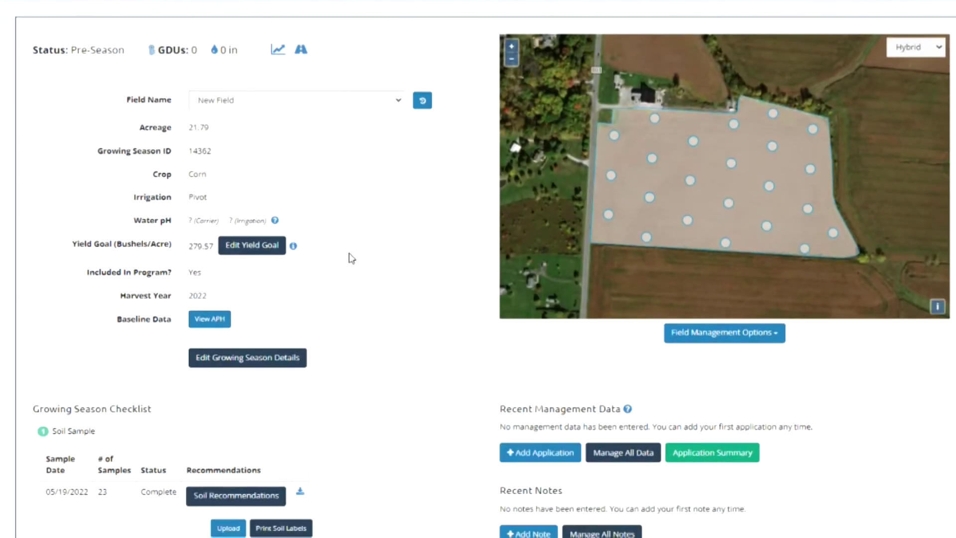
{"action": "scroll", "coordinate": [351, 257], "scroll_direction": "down", "scroll_amount": 1}
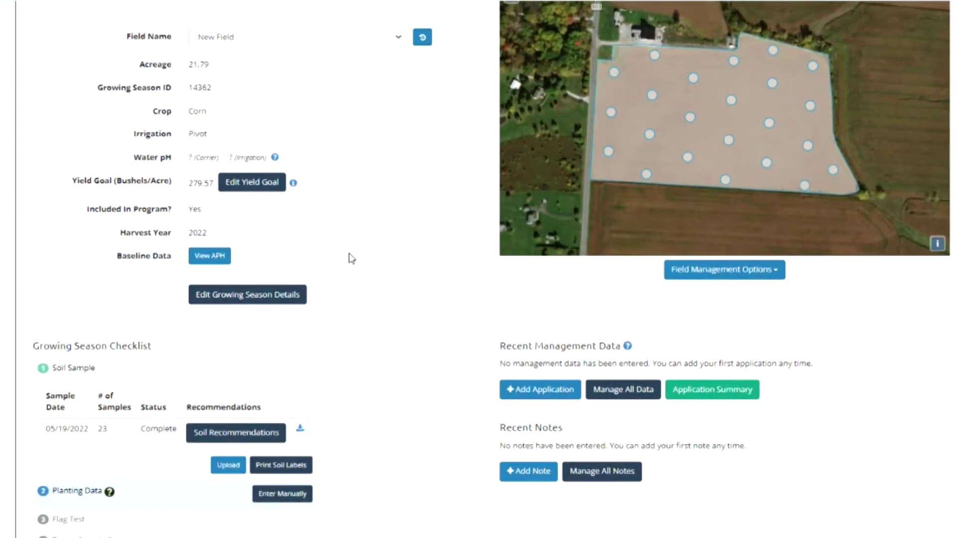
{"action": "left_click", "coordinate": [253, 437]}
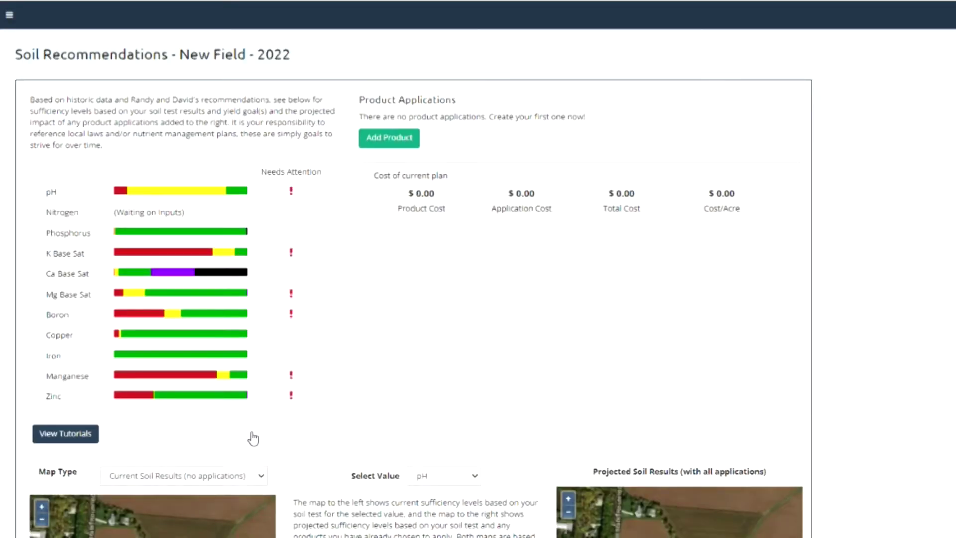
- Scroll through the current and projected pH sufficiency maps for New Field 2022
{"action": "scroll", "coordinate": [331, 383], "scroll_direction": "down", "scroll_amount": 3}
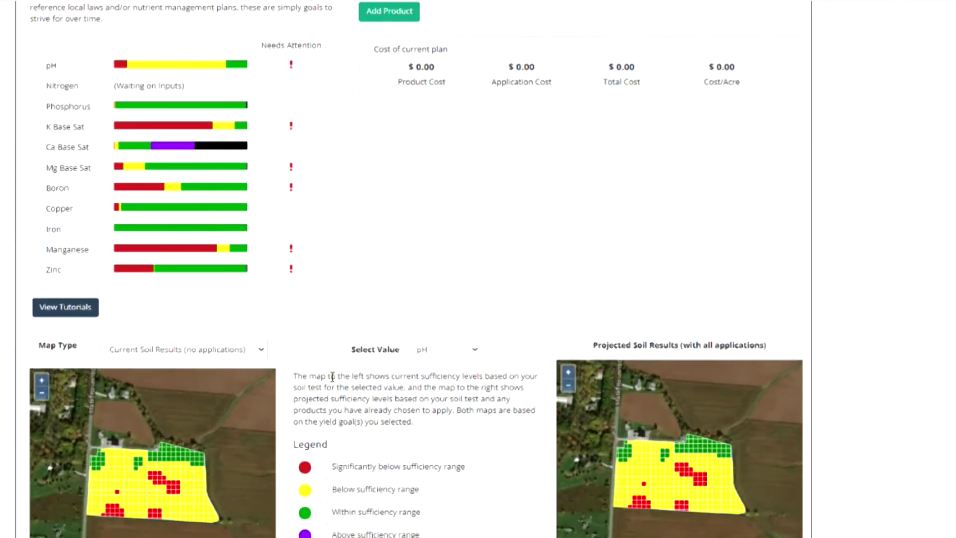
{"action": "scroll", "coordinate": [332, 376], "scroll_direction": "down", "scroll_amount": 2}
{"action": "mouse_move", "coordinate": [199, 406]}
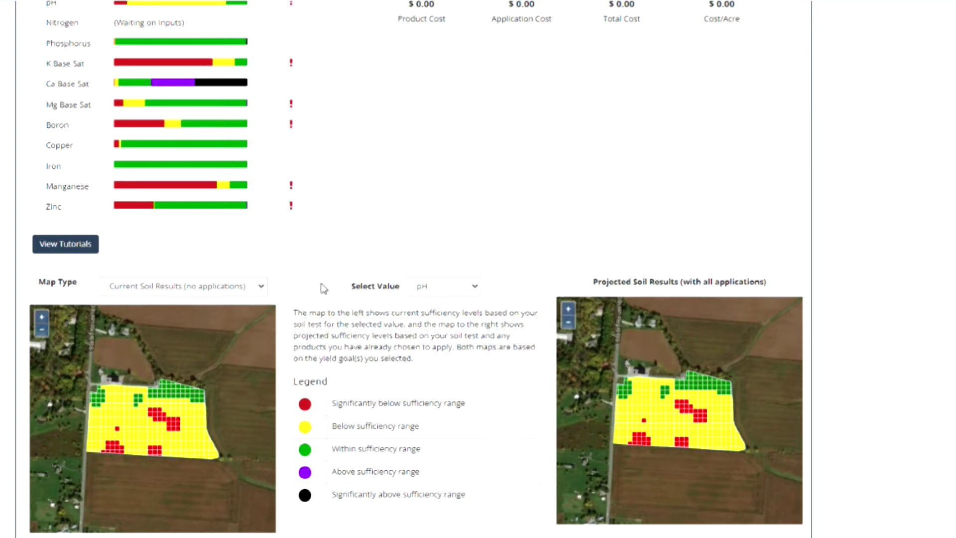
{"action": "scroll", "coordinate": [323, 287], "scroll_direction": "up", "scroll_amount": 1}
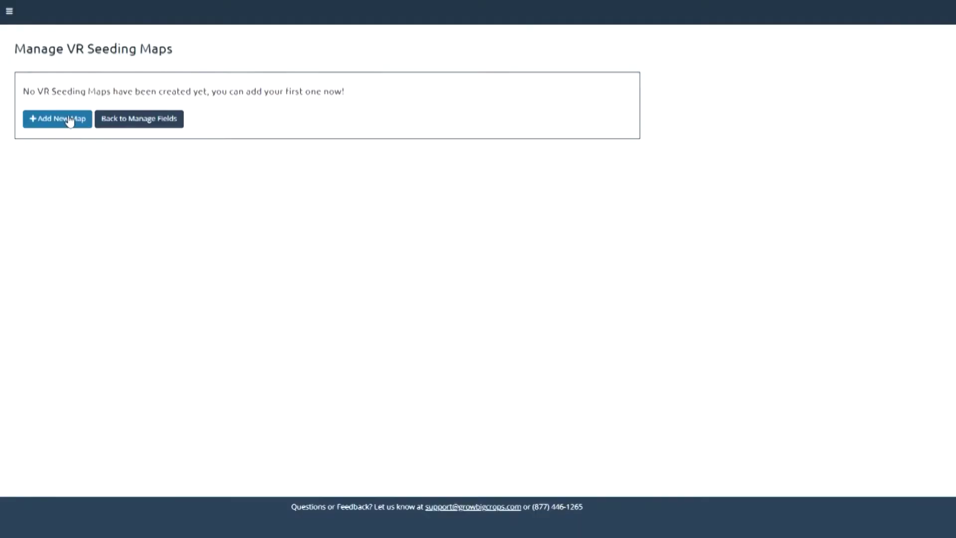
{"action": "left_click", "coordinate": [68, 119]}
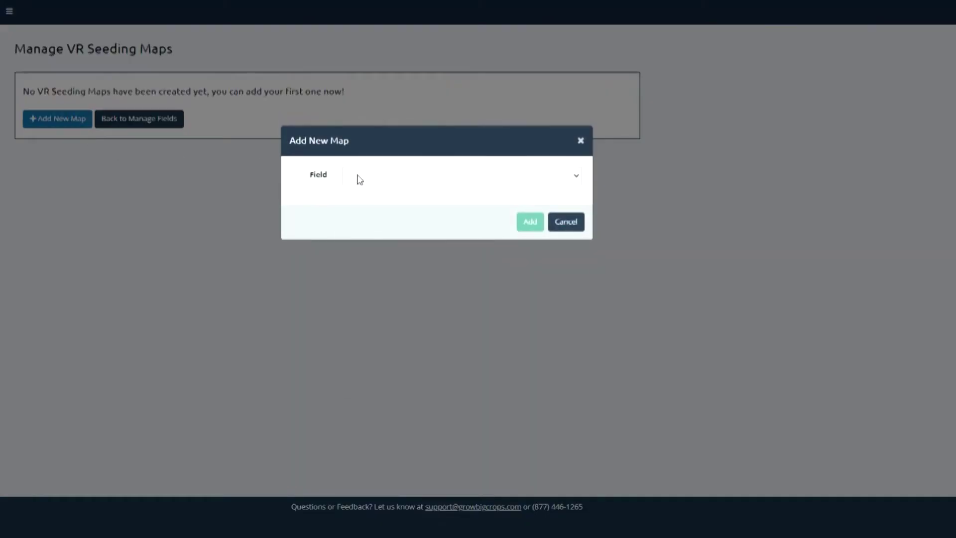
- Create a VR seeding map for New Field with crop Corn, named '2022 Se'
{"action": "left_click", "coordinate": [360, 180]}
{"action": "left_click", "coordinate": [361, 320]}
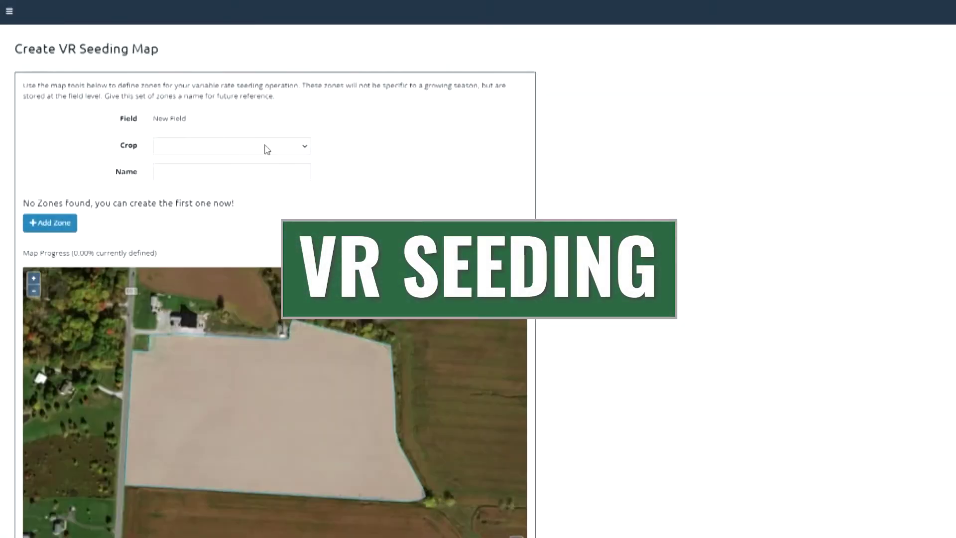
{"action": "left_click", "coordinate": [268, 149]}
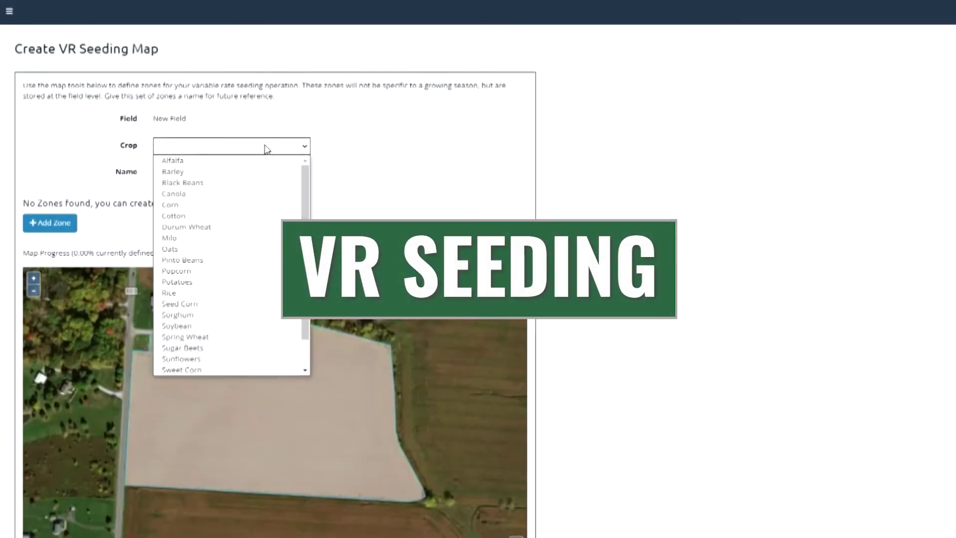
{"action": "left_click", "coordinate": [198, 202]}
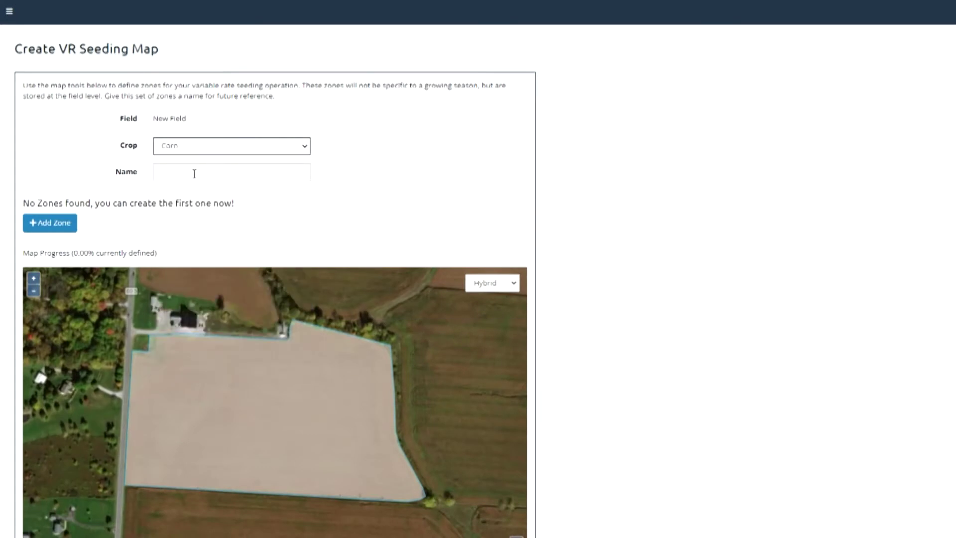
{"action": "left_click", "coordinate": [195, 173]}
{"action": "type", "text": "2022"}
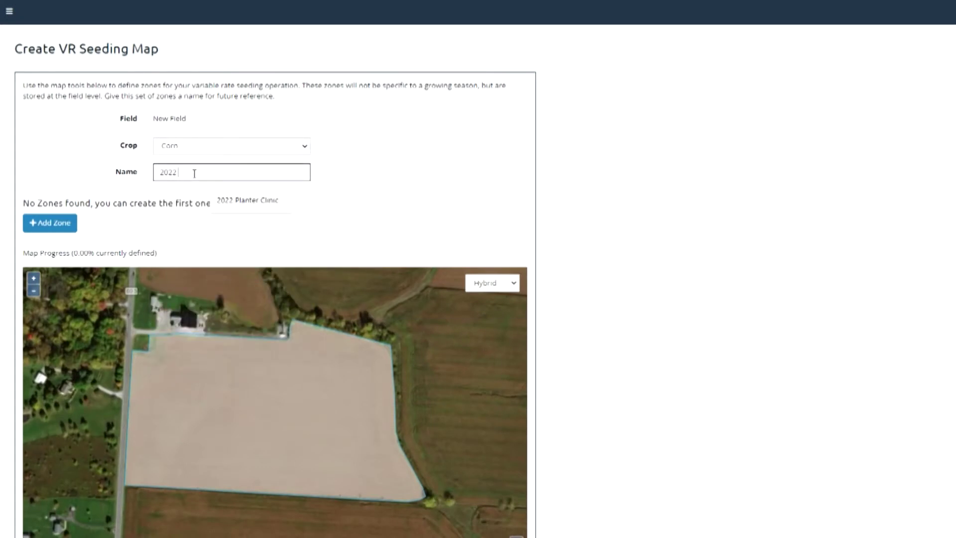
{"action": "type", "text": " Season"}
{"action": "left_click", "coordinate": [65, 220]}
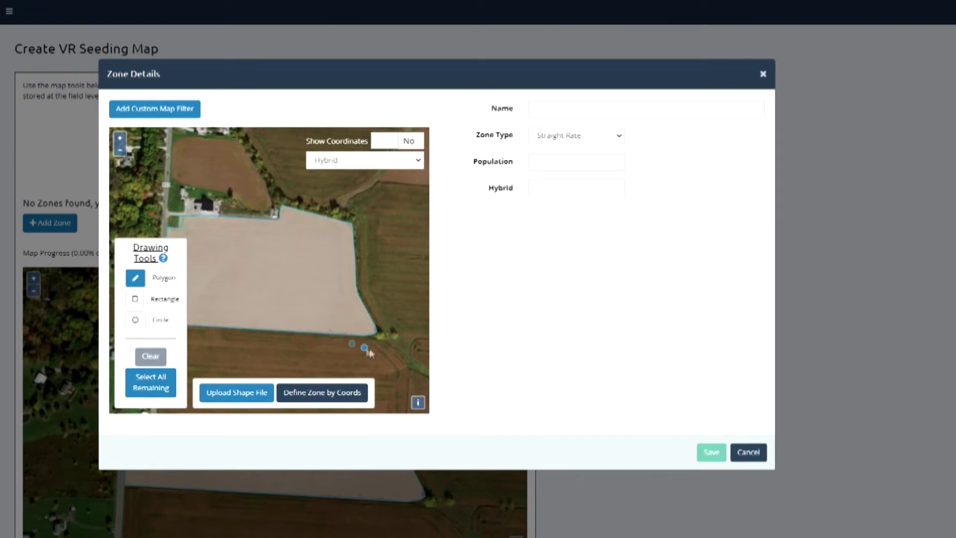
- Apply a custom Soil Type filter selecting only Silt loam areas to the zone
{"action": "left_click", "coordinate": [175, 115]}
{"action": "left_click", "coordinate": [420, 173]}
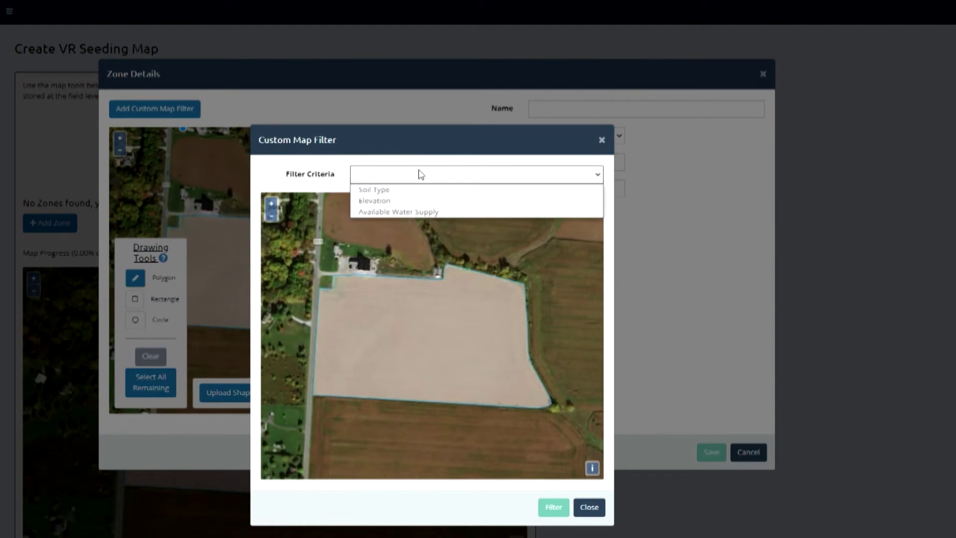
{"action": "left_click", "coordinate": [425, 200]}
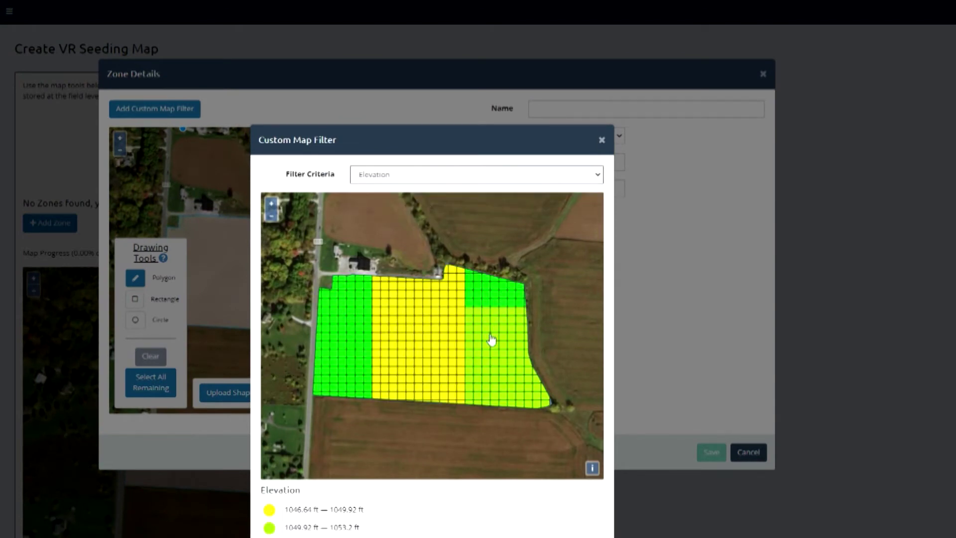
{"action": "left_click", "coordinate": [406, 180]}
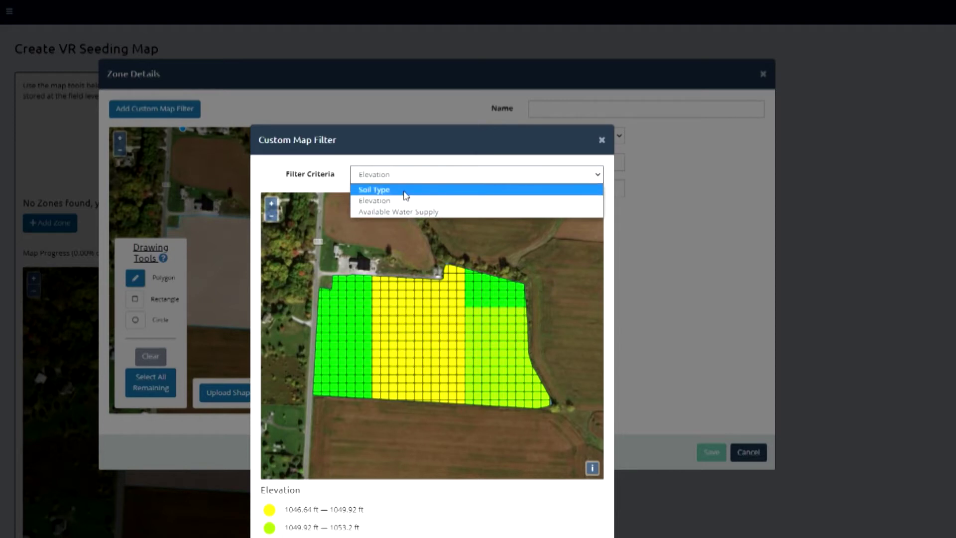
{"action": "left_click", "coordinate": [406, 189]}
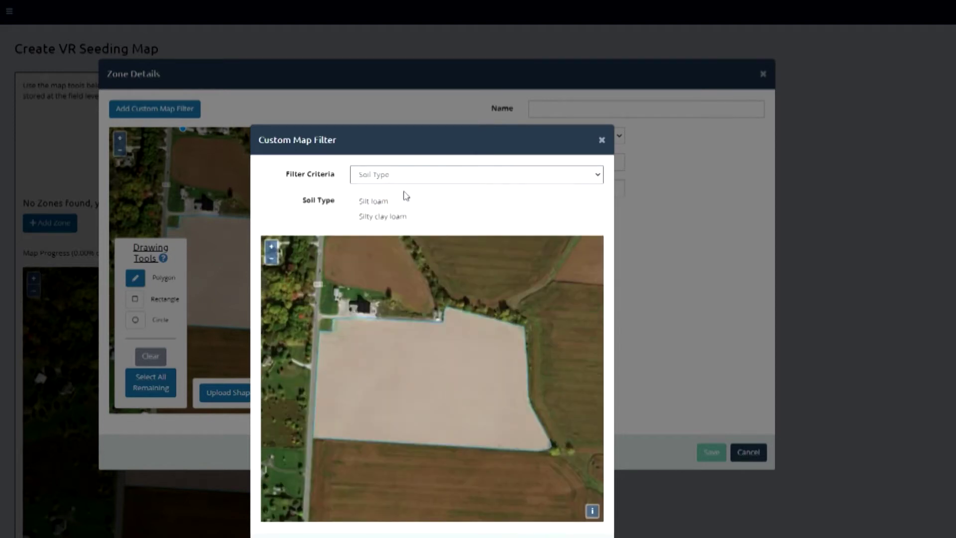
{"action": "left_click", "coordinate": [353, 202]}
{"action": "scroll", "coordinate": [670, 172], "scroll_direction": "down", "scroll_amount": 1}
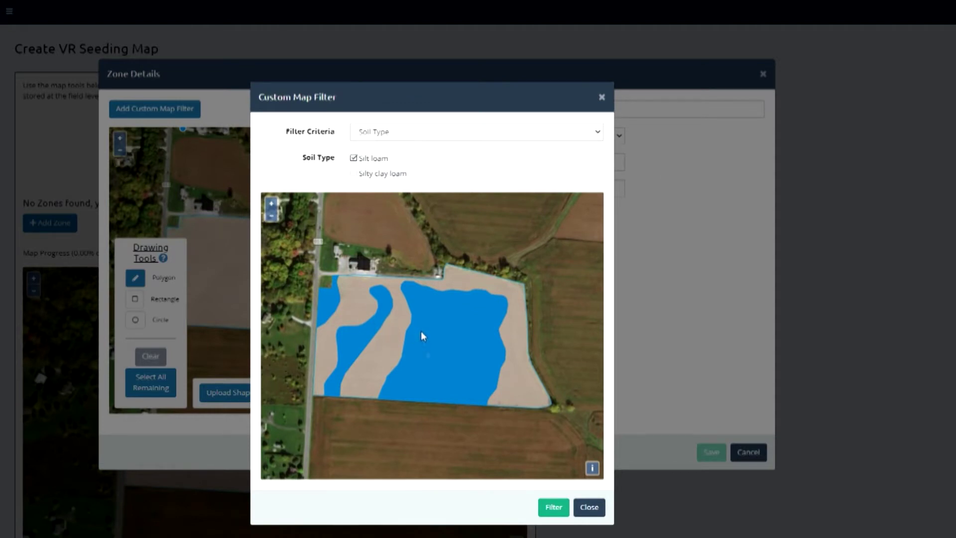
{"action": "left_click", "coordinate": [556, 507]}
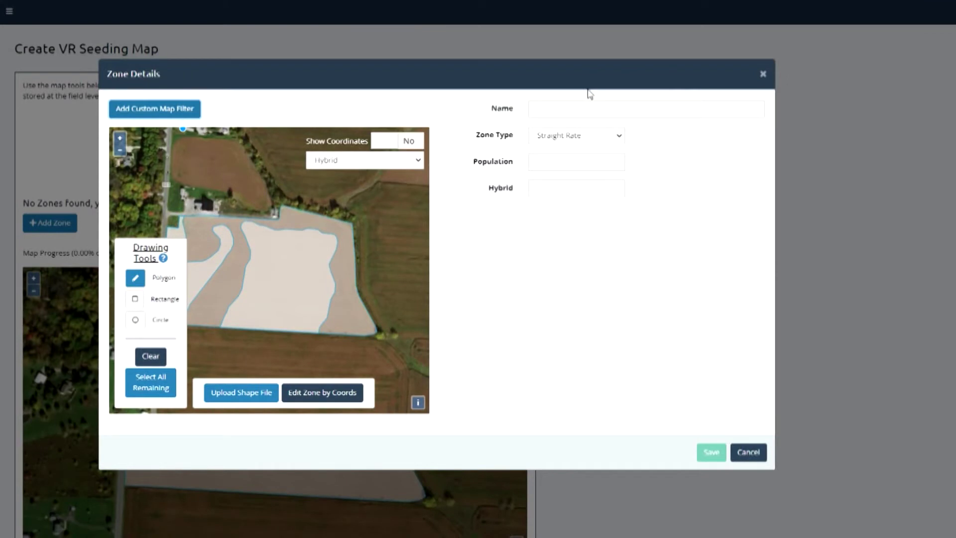
{"action": "left_click", "coordinate": [586, 103]}
- Name the zone 'Silt Loam' and set its zone type to Variable Rate Blocks
{"action": "type", "text": "Silt Loam"}
{"action": "key", "text": "Tab"}
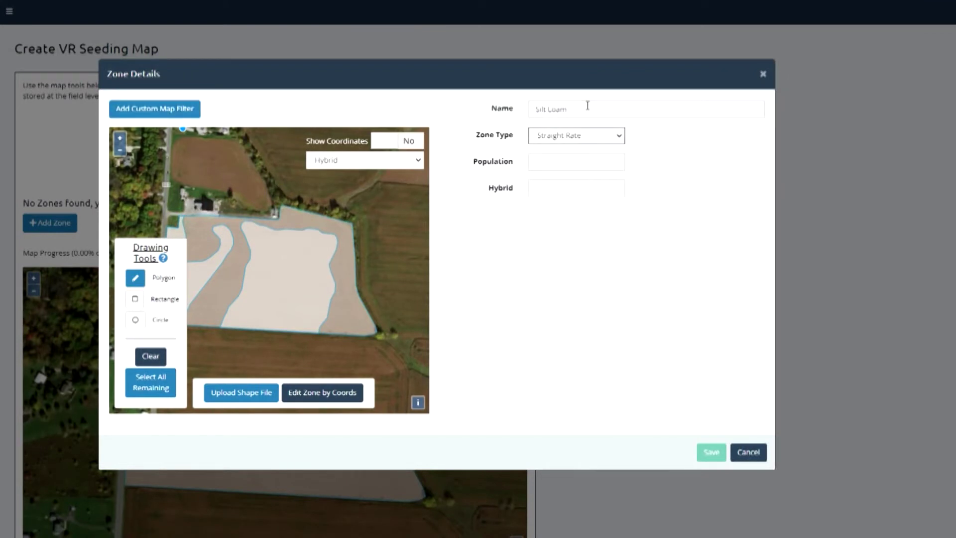
{"action": "left_click", "coordinate": [584, 134]}
{"action": "left_click", "coordinate": [573, 160]}
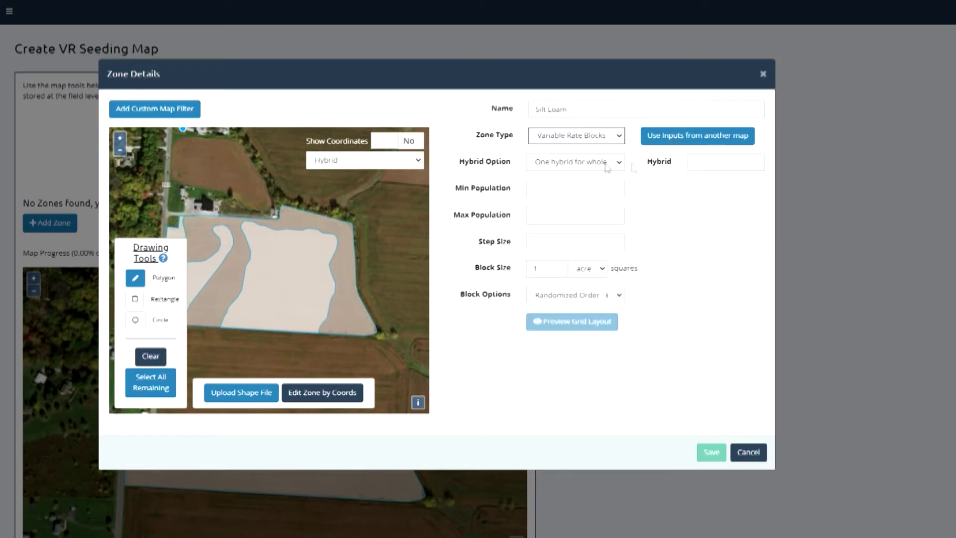
{"action": "left_click", "coordinate": [696, 163]}
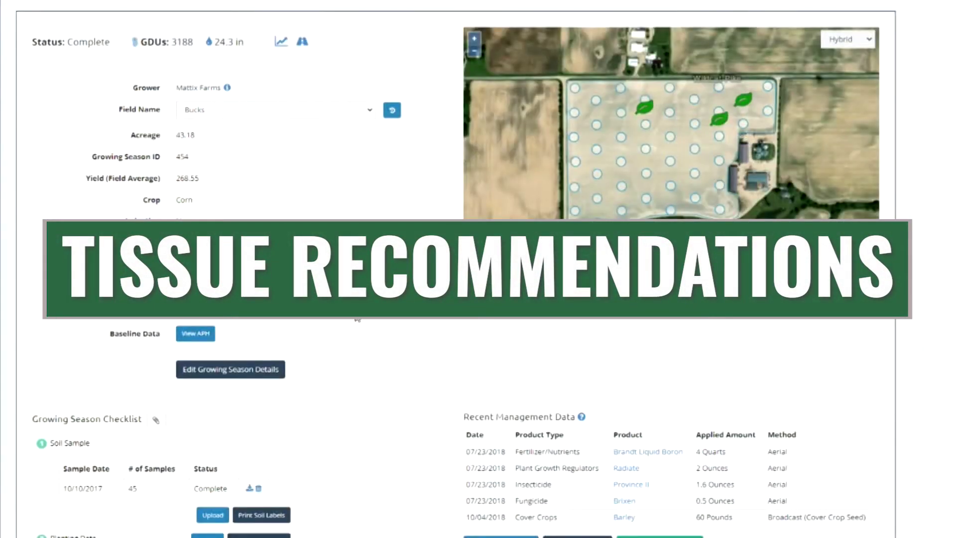
- Open the Bucks field's Average Yield (A1) tissue sample summary and highlight the 400.00 yield goal
{"action": "scroll", "coordinate": [357, 318], "scroll_direction": "down", "scroll_amount": 8}
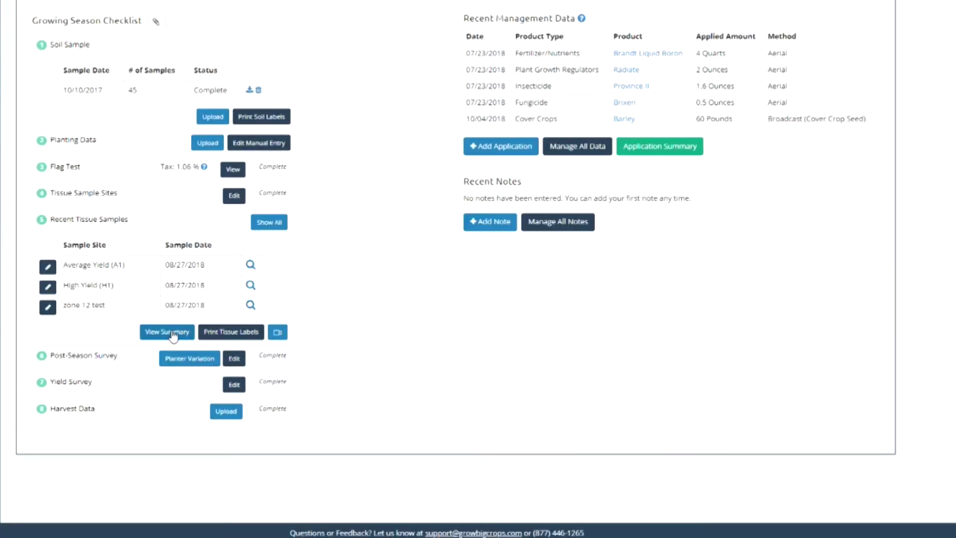
{"action": "left_click", "coordinate": [172, 332]}
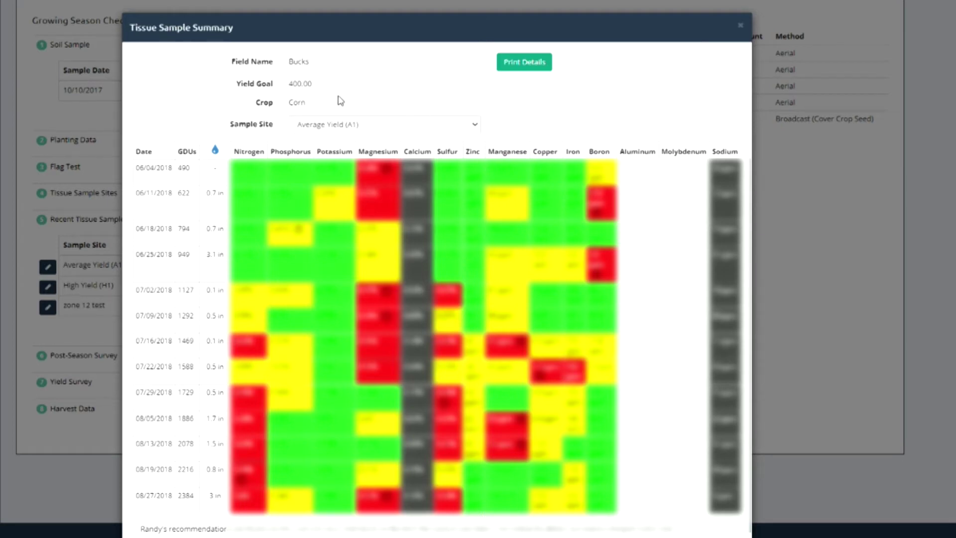
{"action": "left_click_drag", "start_coordinate": [312, 83], "coordinate": [291, 83]}
- Close the tissue sample summary and scroll back up to the Bucks 2018 corn season details
{"action": "left_click", "coordinate": [740, 26]}
{"action": "scroll", "coordinate": [398, 335], "scroll_direction": "up", "scroll_amount": 7}
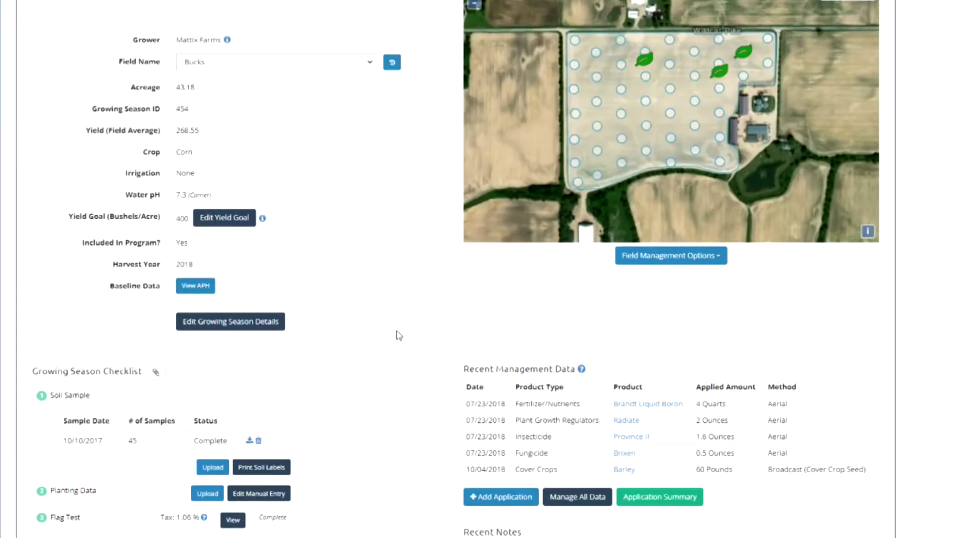
- Change the Bucks field's 2018 yield goal from 400 to 250 bushels/acre and save it
{"action": "left_click", "coordinate": [228, 225]}
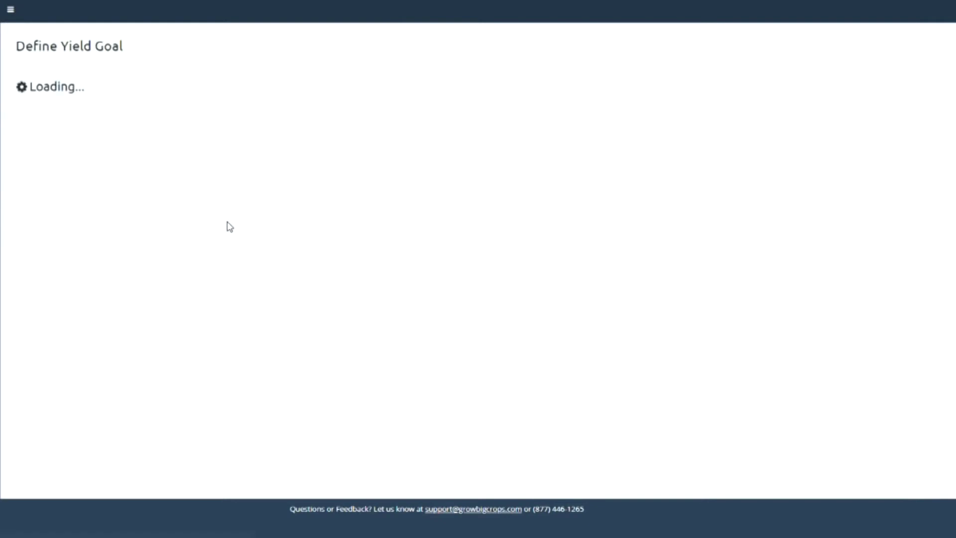
{"action": "left_click", "coordinate": [232, 161]}
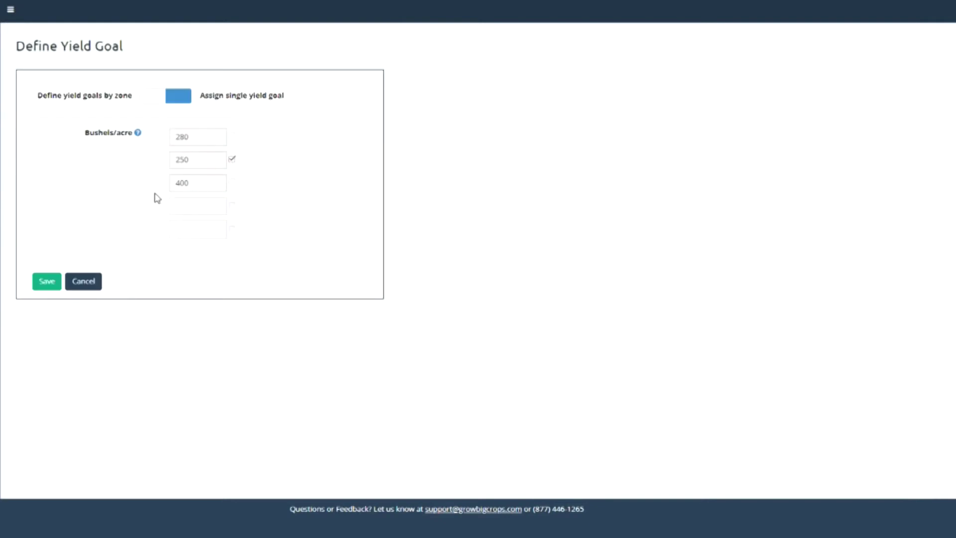
{"action": "left_click", "coordinate": [45, 282]}
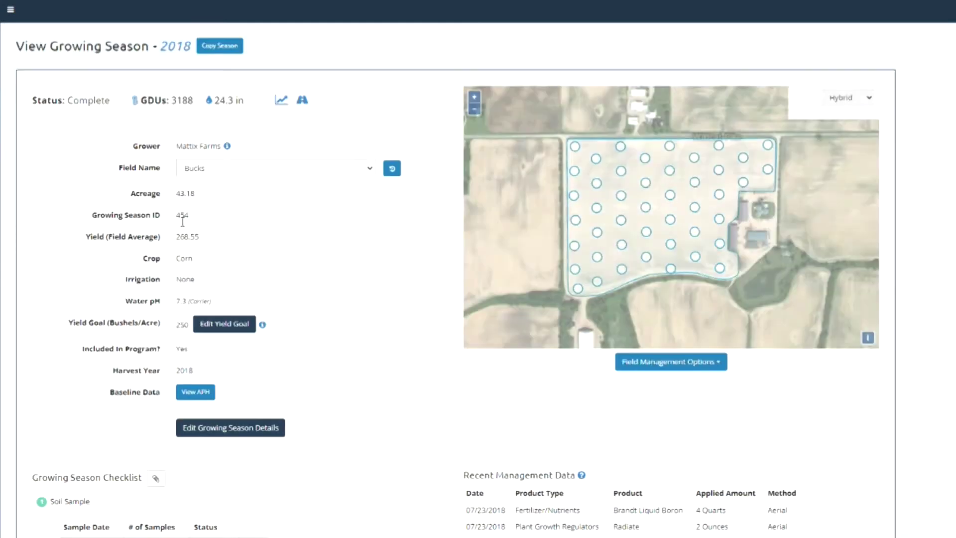
- Open the Bucks tissue sample summary, check its 250.00 yield goal, then scroll on to the member blog
{"action": "scroll", "coordinate": [193, 215], "scroll_direction": "down", "scroll_amount": 2}
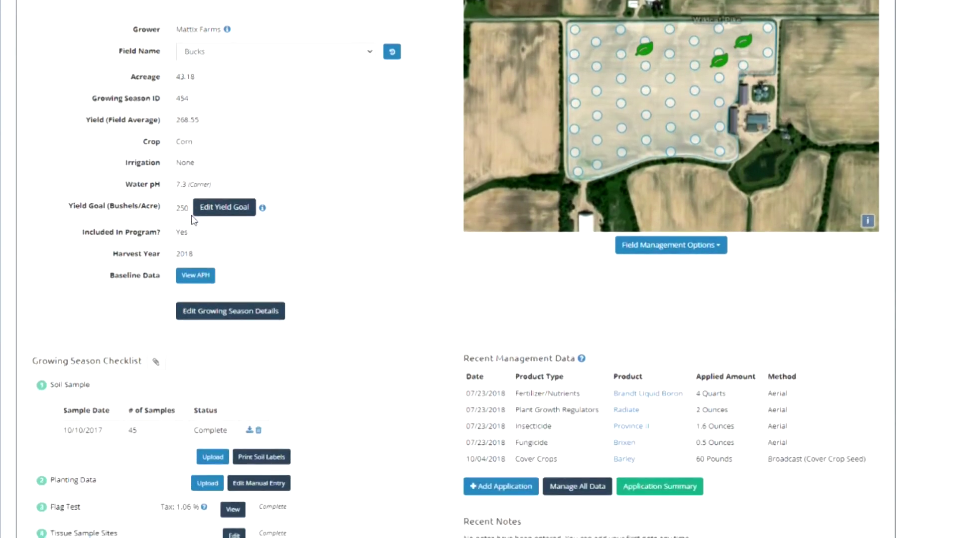
{"action": "scroll", "coordinate": [194, 220], "scroll_direction": "down", "scroll_amount": 3}
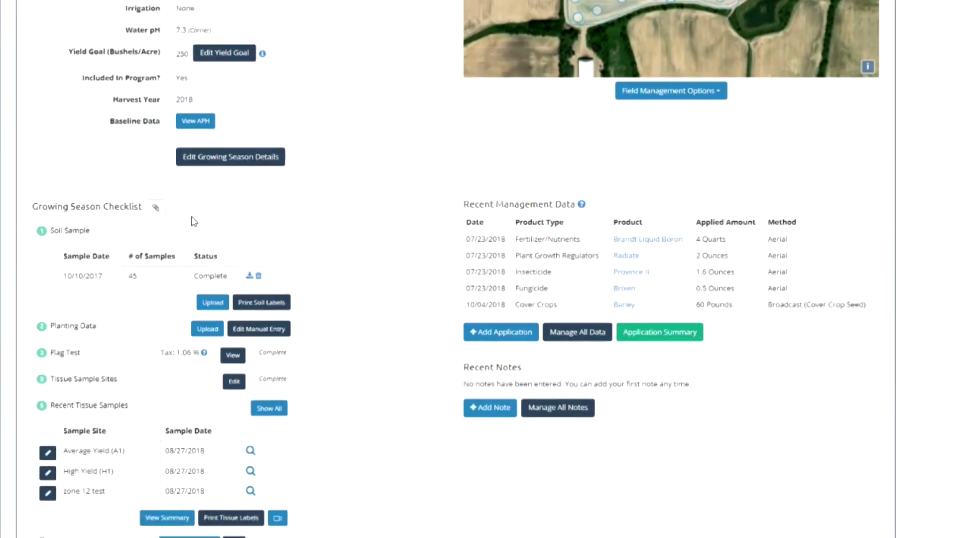
{"action": "scroll", "coordinate": [193, 222], "scroll_direction": "down", "scroll_amount": 1}
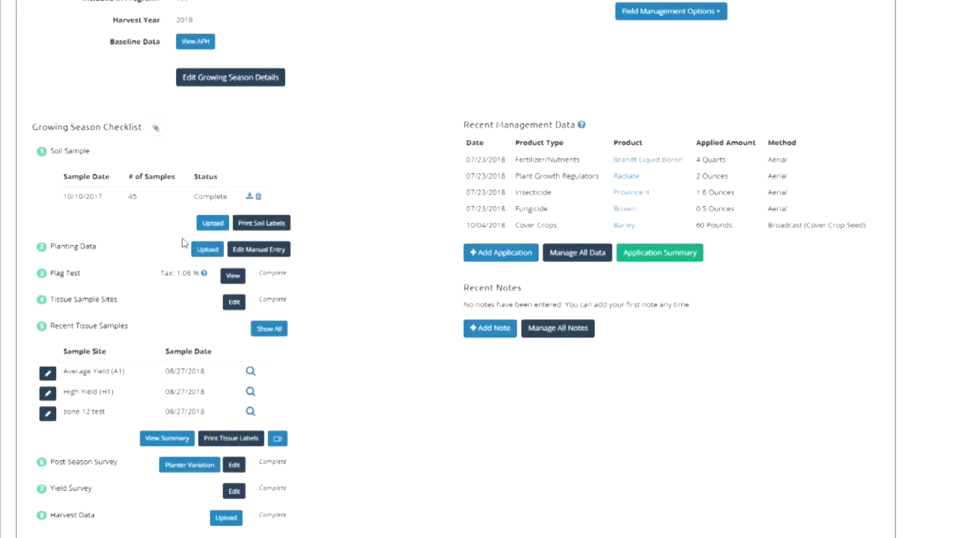
{"action": "left_click", "coordinate": [167, 437]}
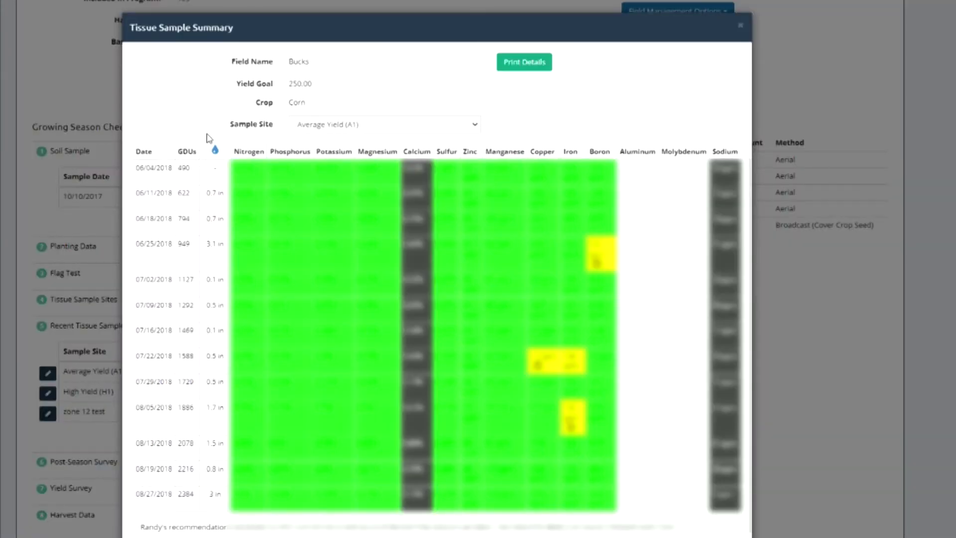
{"action": "left_click_drag", "start_coordinate": [290, 82], "coordinate": [312, 84]}
{"action": "left_click", "coordinate": [230, 140]}
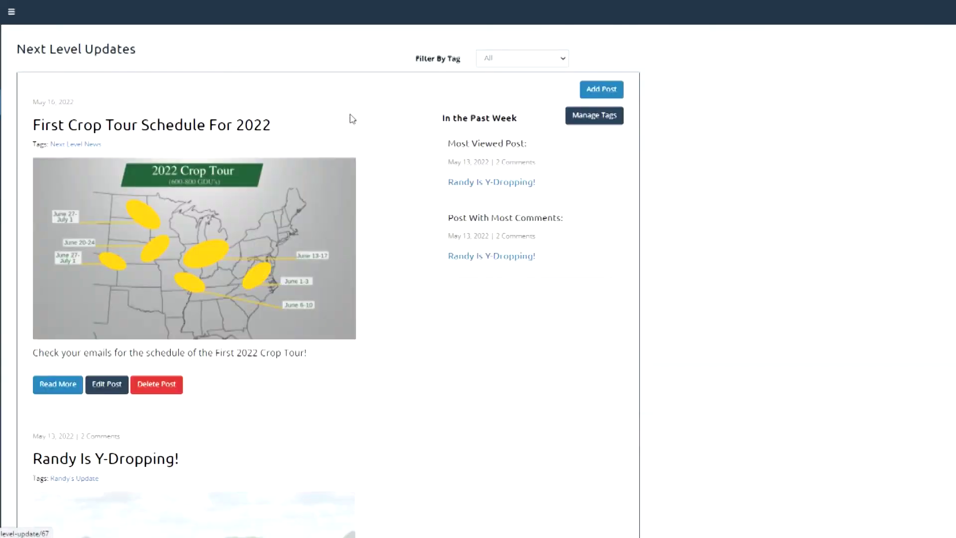
{"action": "scroll", "coordinate": [353, 124], "scroll_direction": "down", "scroll_amount": 3}
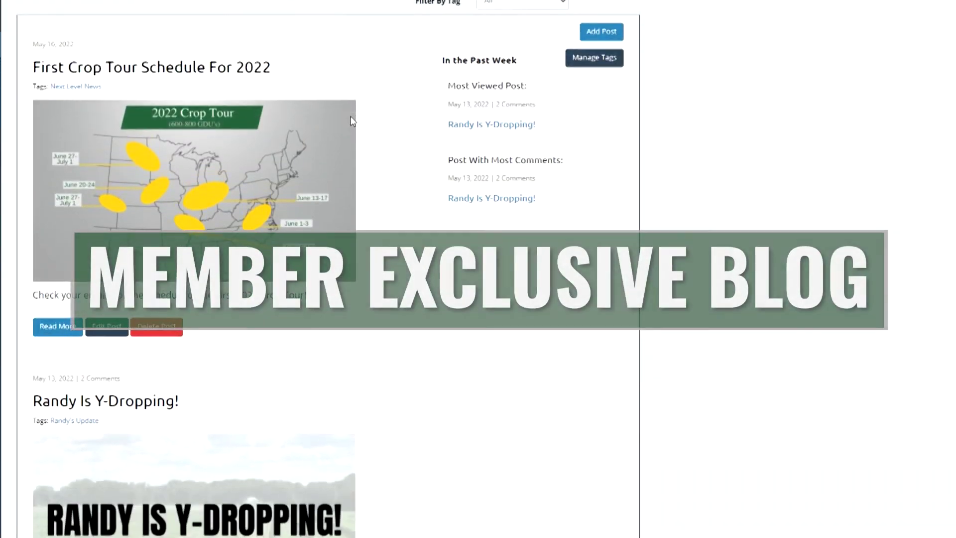
- Scroll down and back up through the member-exclusive blog posts
{"action": "scroll", "coordinate": [366, 159], "scroll_direction": "down", "scroll_amount": 6}
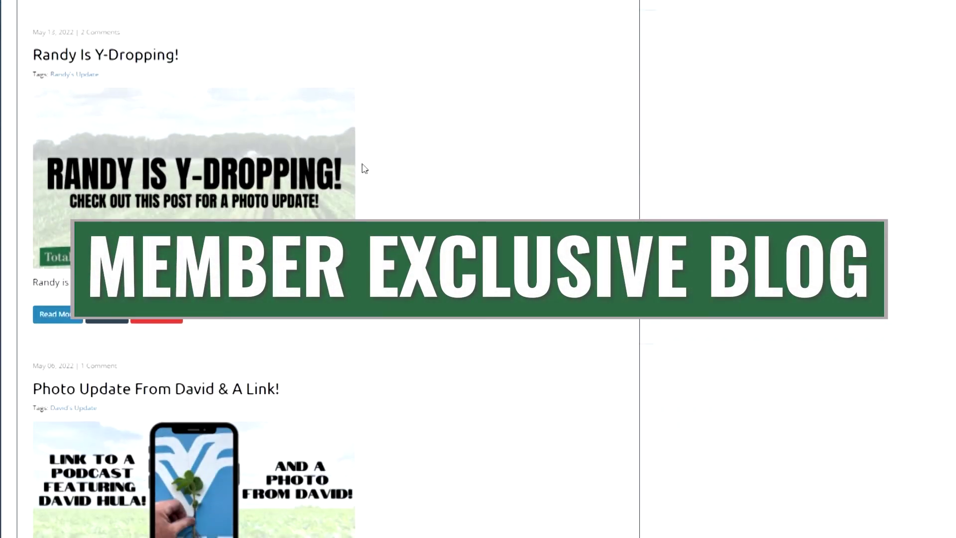
{"action": "scroll", "coordinate": [403, 248], "scroll_direction": "up", "scroll_amount": 6}
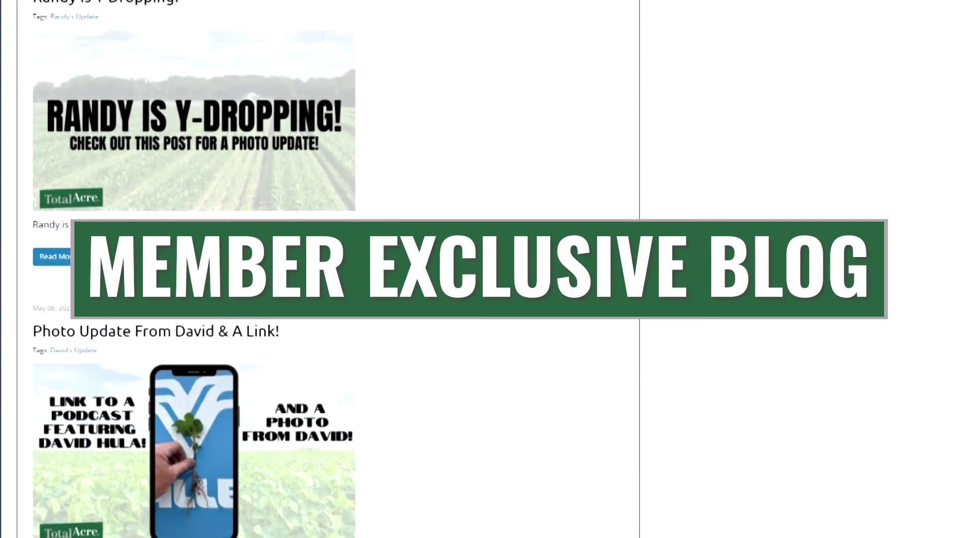
{"action": "scroll", "coordinate": [403, 247], "scroll_direction": "up", "scroll_amount": 2}
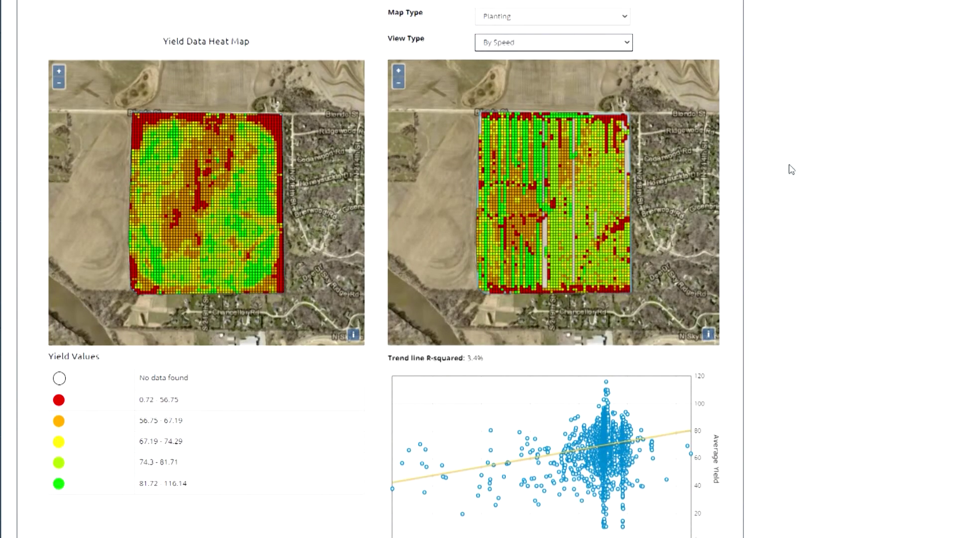
{"action": "left_click", "coordinate": [603, 22]}
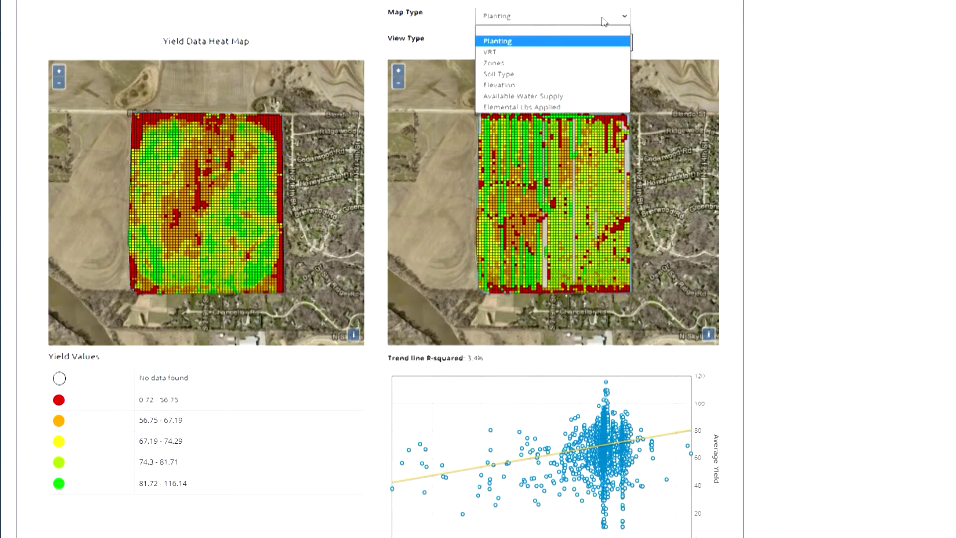
{"action": "left_click", "coordinate": [552, 45]}
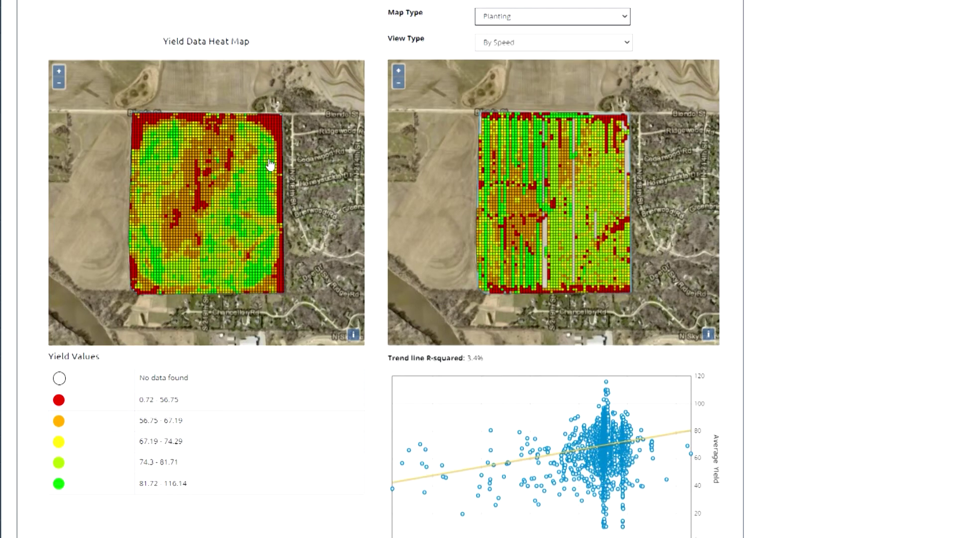
{"action": "left_click", "coordinate": [515, 48]}
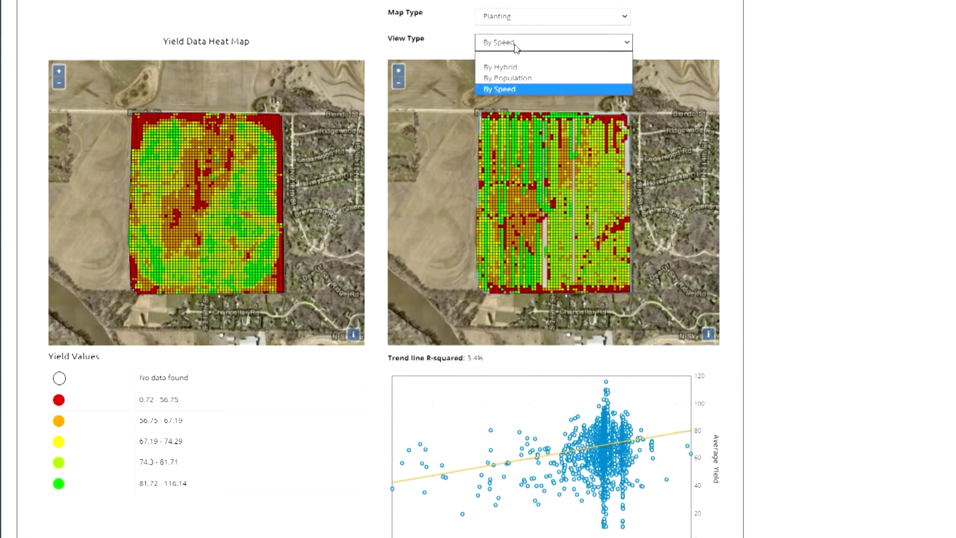
{"action": "left_click", "coordinate": [517, 67]}
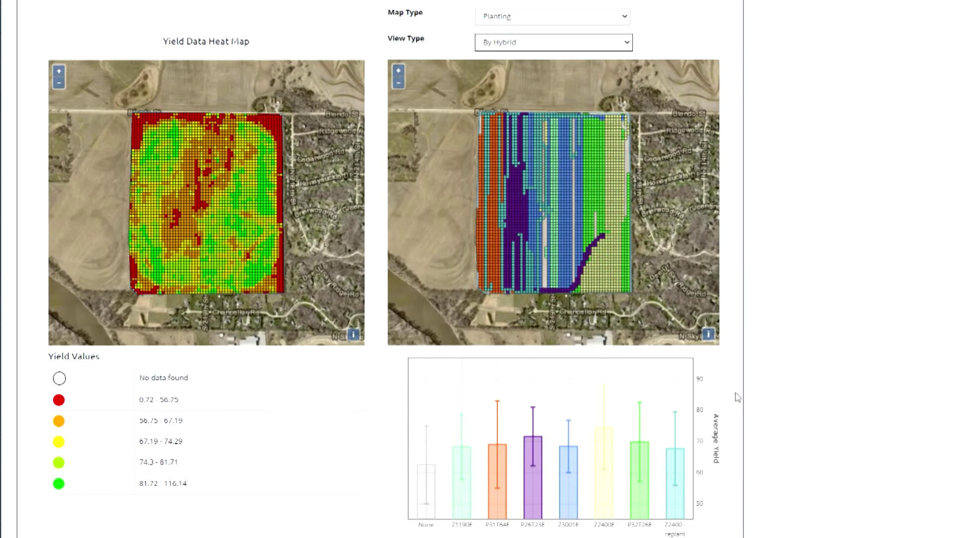
{"action": "left_click", "coordinate": [556, 43]}
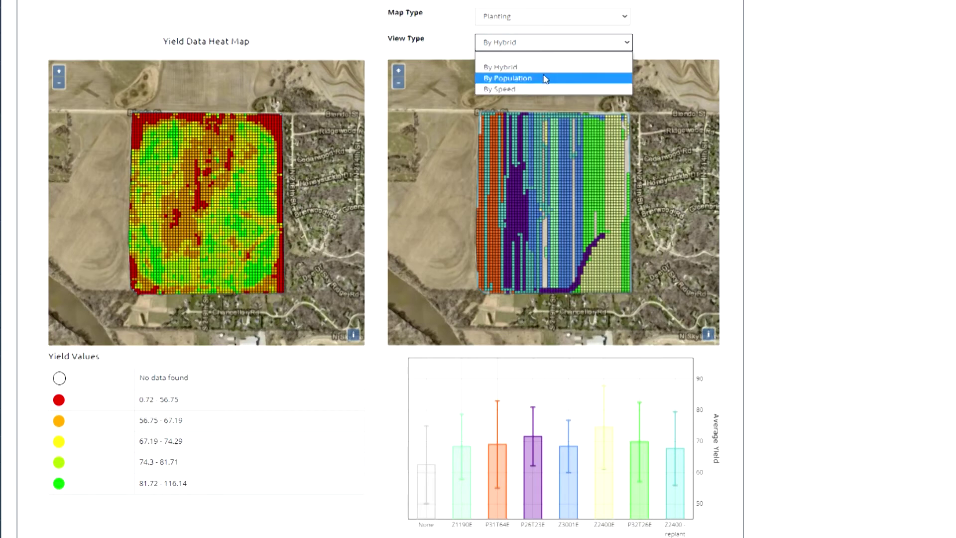
{"action": "left_click", "coordinate": [545, 75]}
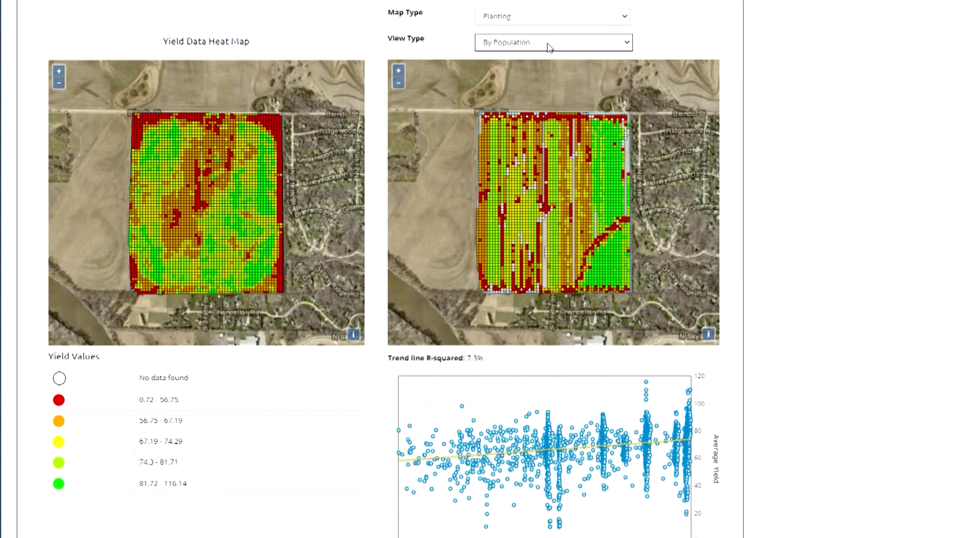
{"action": "left_click", "coordinate": [549, 48]}
{"action": "left_click", "coordinate": [535, 91]}
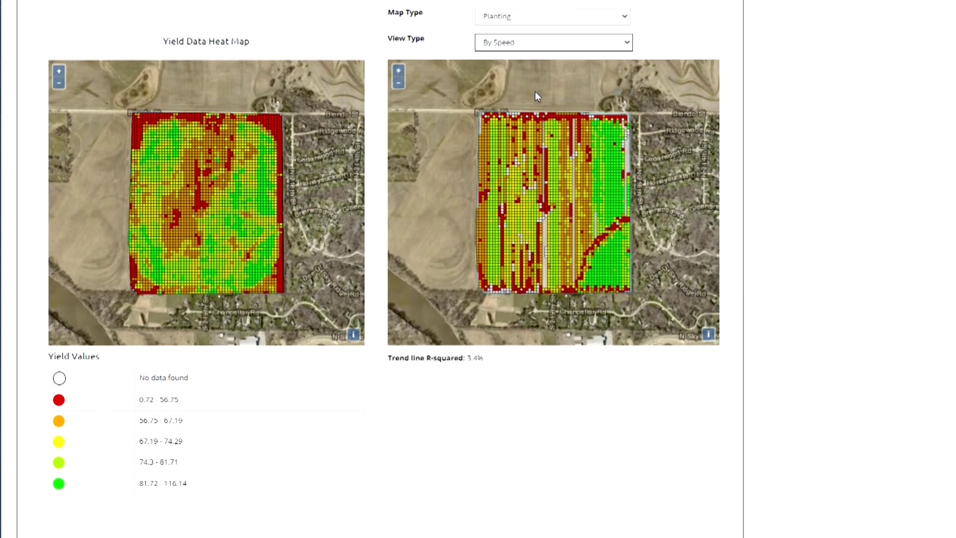
{"action": "mouse_move", "coordinate": [596, 398]}
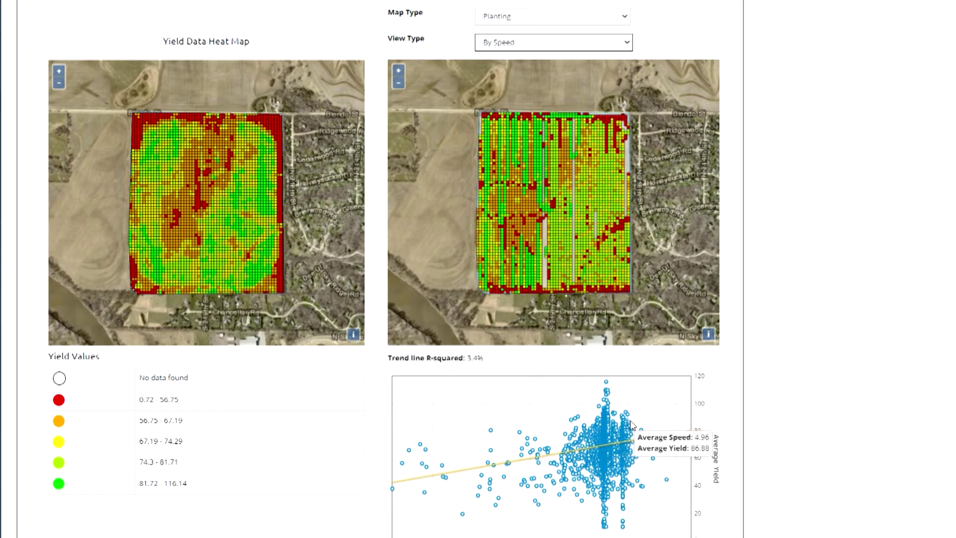
{"action": "mouse_move", "coordinate": [634, 439]}
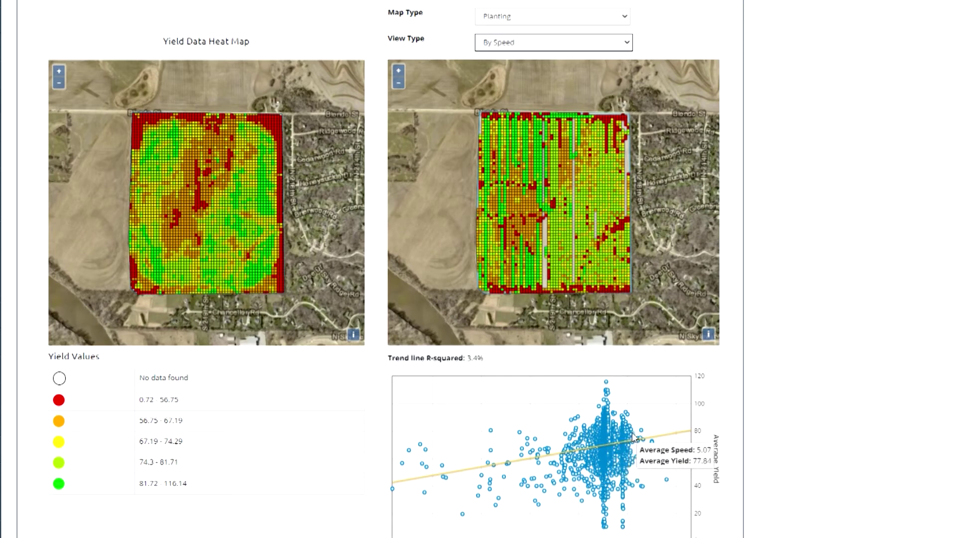
{"action": "left_click", "coordinate": [551, 20]}
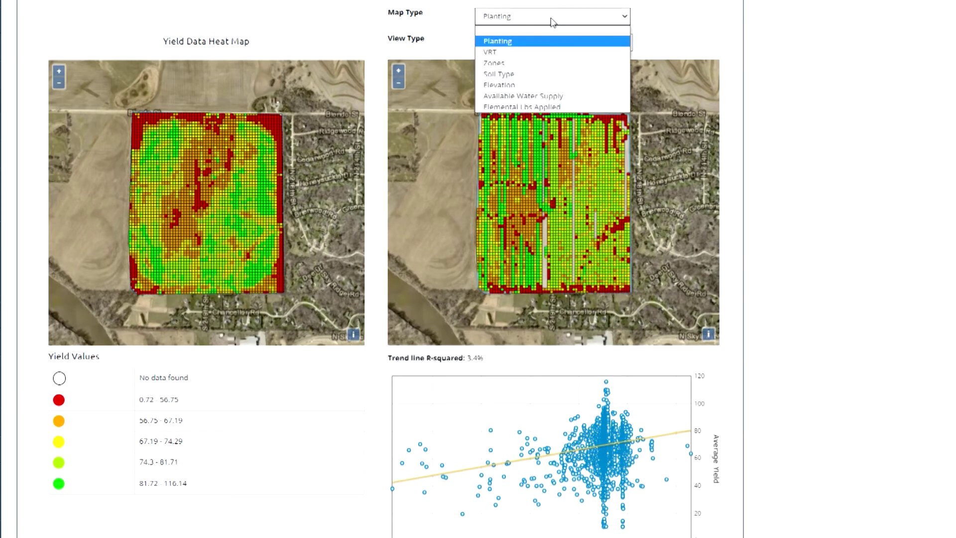
- Compare the yield heat map against the Zones, Soil Type and Elevation map types in turn
{"action": "left_click", "coordinate": [520, 64]}
{"action": "left_click", "coordinate": [524, 20]}
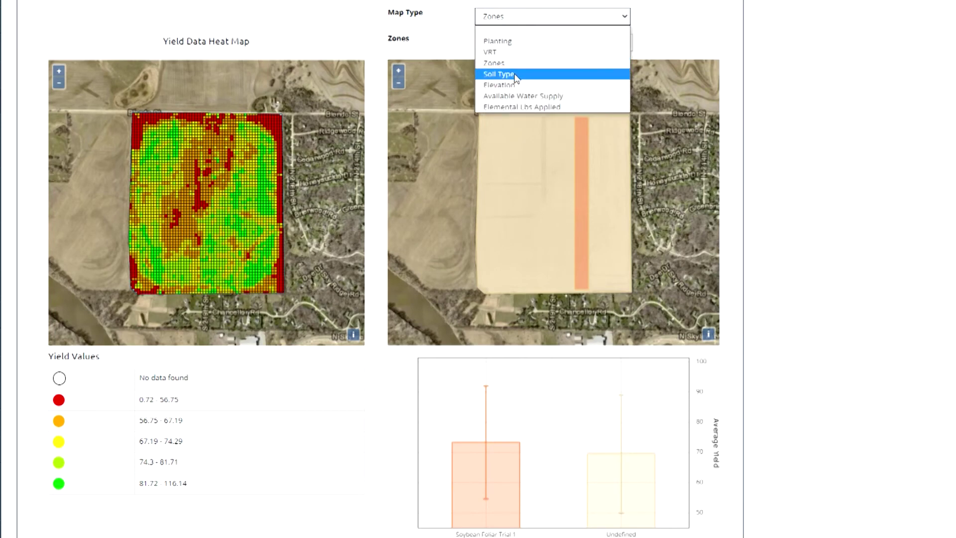
{"action": "left_click", "coordinate": [515, 74]}
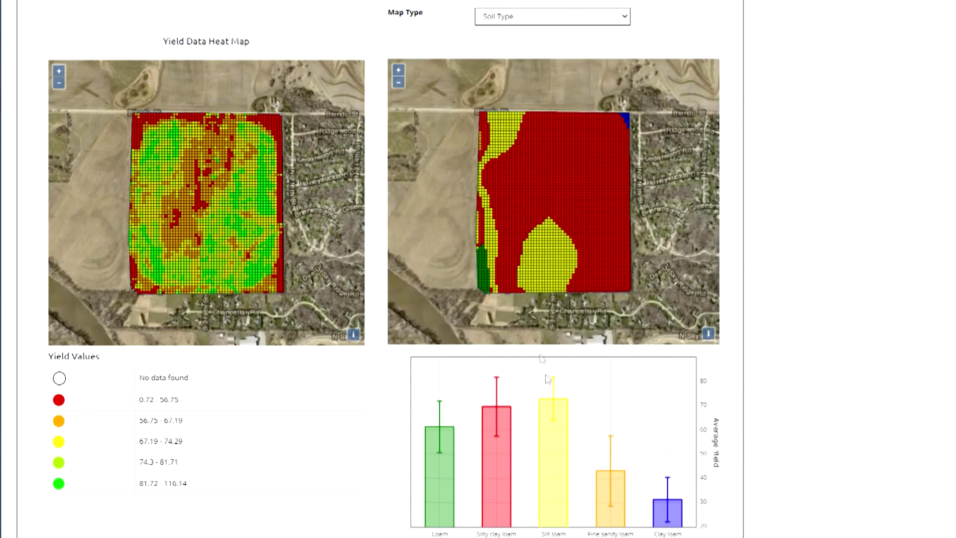
{"action": "mouse_move", "coordinate": [510, 445]}
{"action": "left_click", "coordinate": [524, 17]}
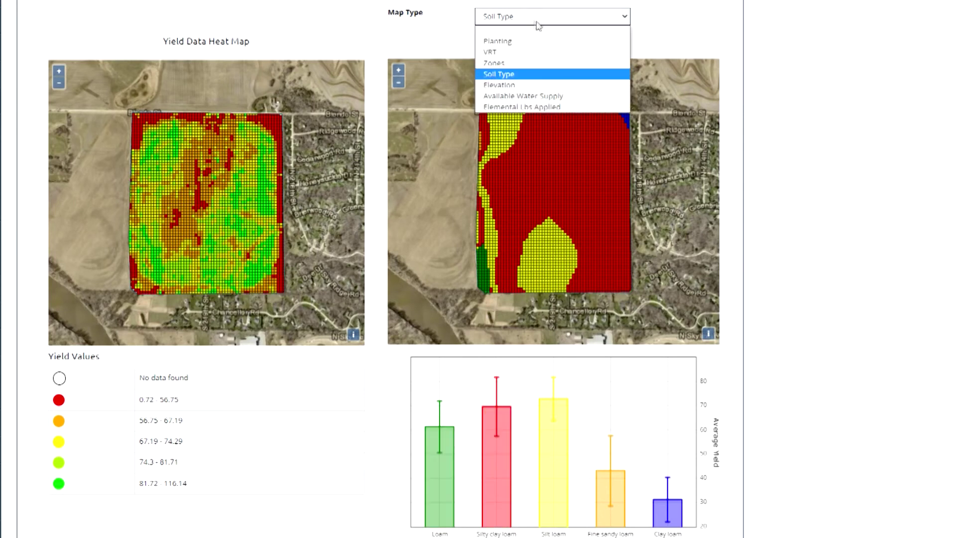
{"action": "left_click", "coordinate": [520, 86]}
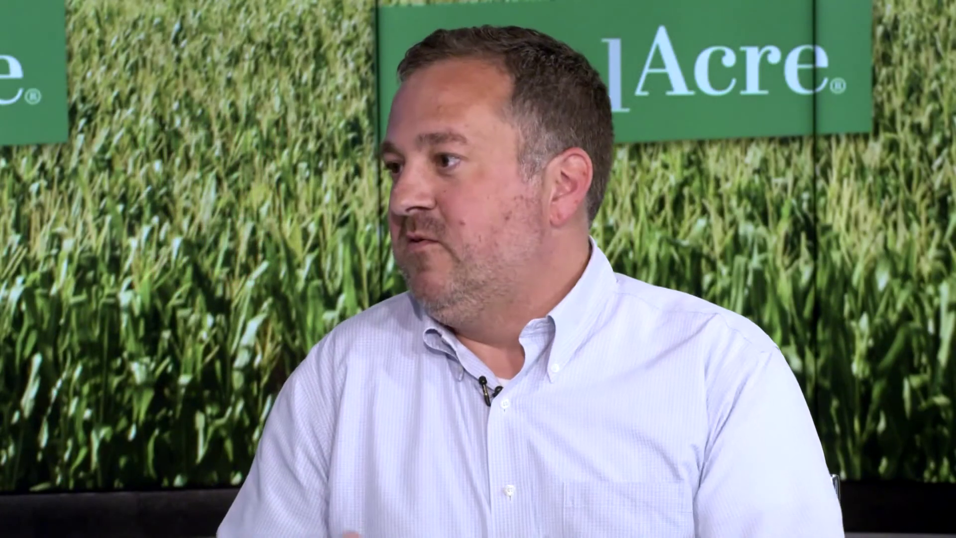